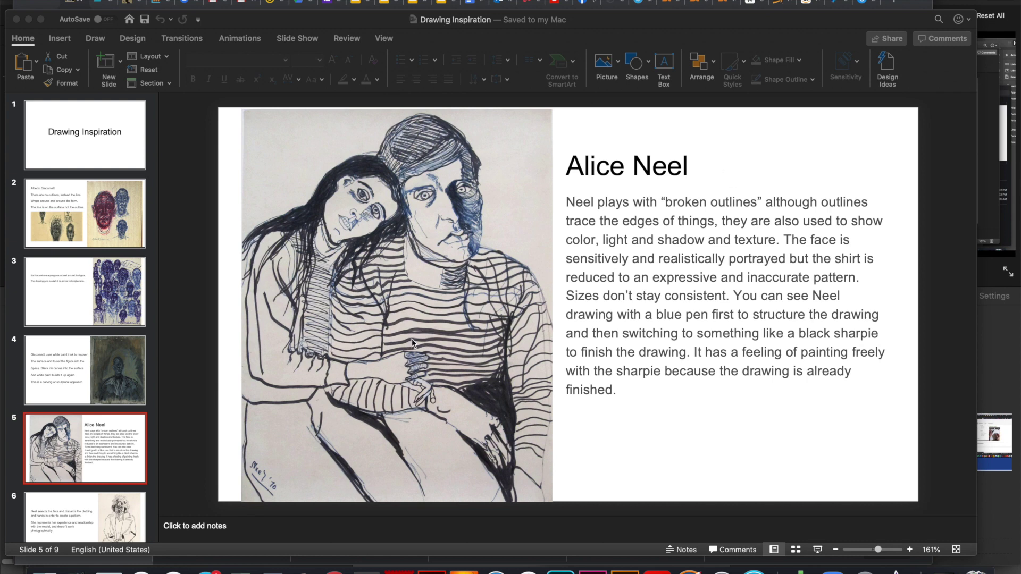
- Page through the PowerPoint deck from the Alberto Giacometti slides to the Alice Neel slide 5
{"action": "left_click", "coordinate": [74, 203]}
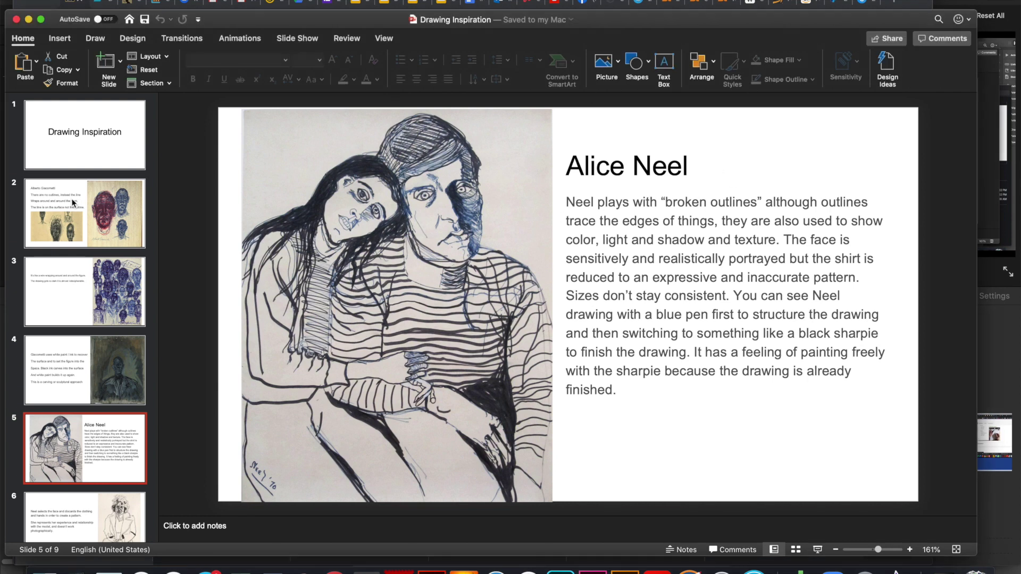
{"action": "left_click", "coordinate": [73, 202]}
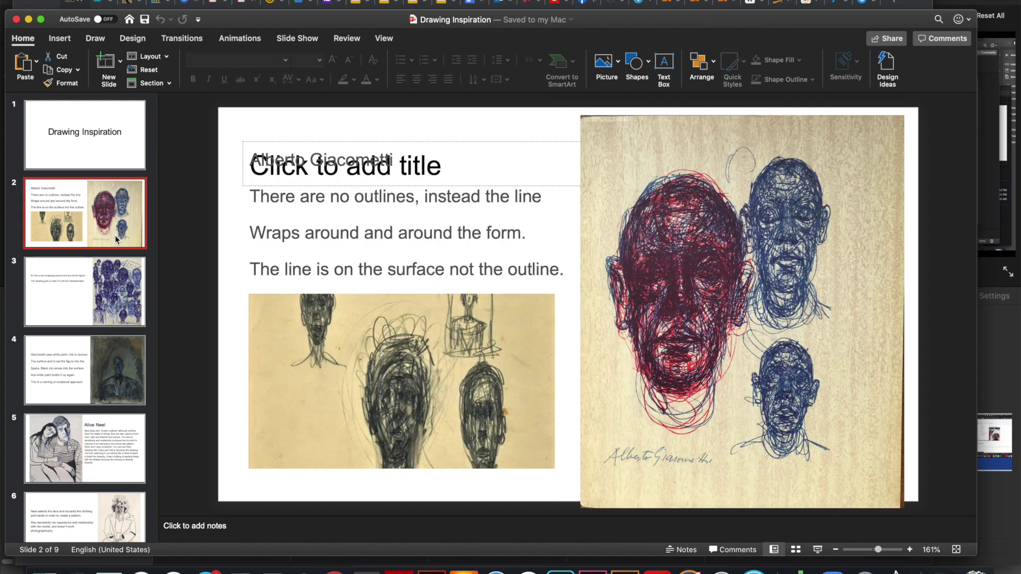
{"action": "left_click", "coordinate": [98, 277]}
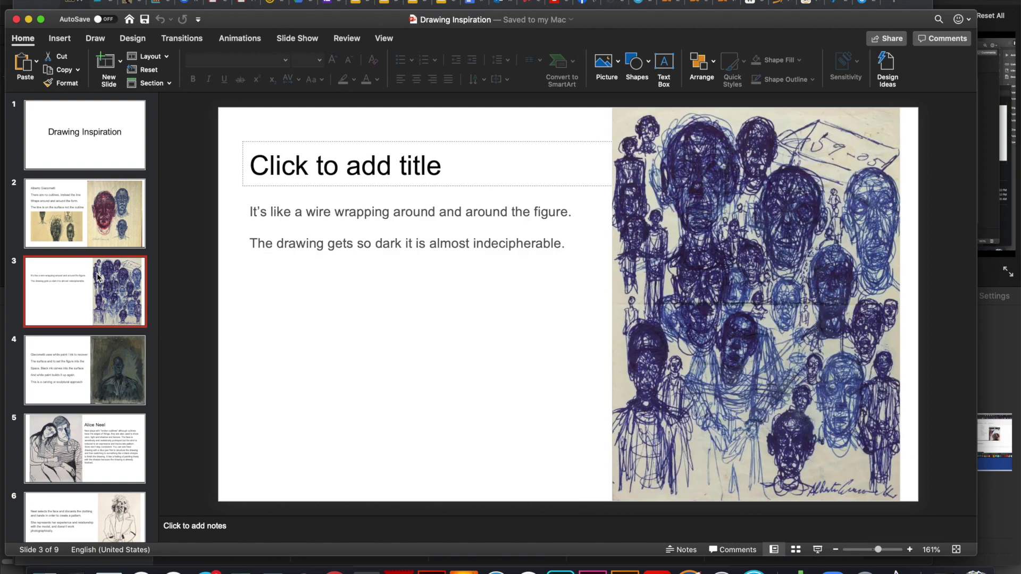
{"action": "left_click", "coordinate": [96, 359]}
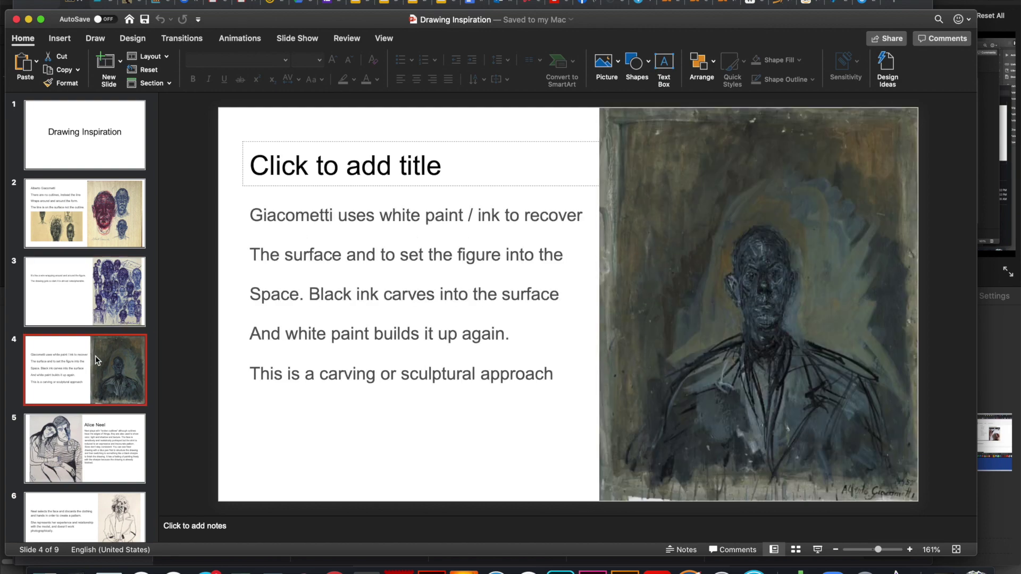
{"action": "left_click", "coordinate": [117, 437]}
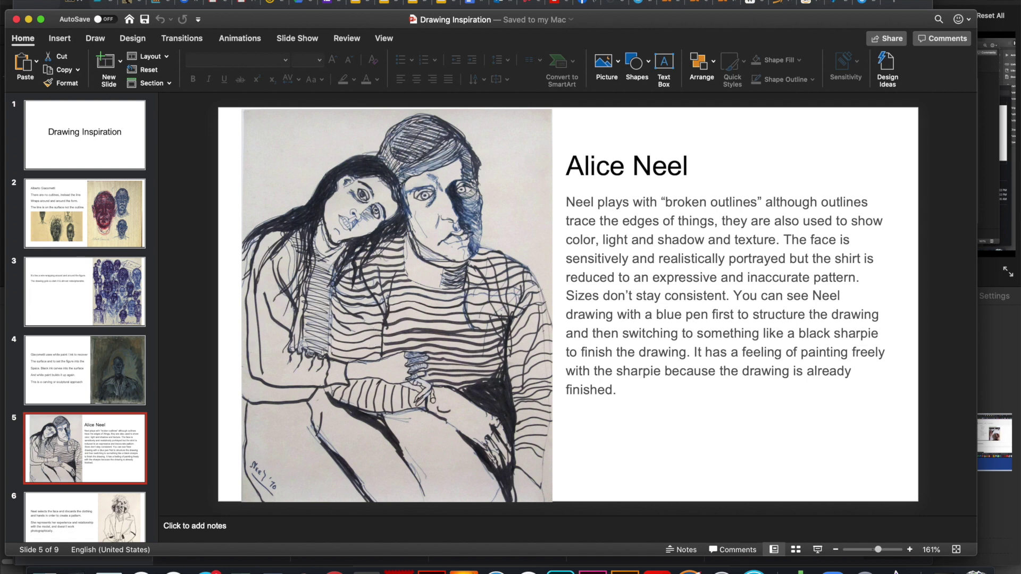
- Open Drawing Inspiration.pptx from the Google Drive search results with Google Slides
{"action": "key", "text": "super+Tab"}
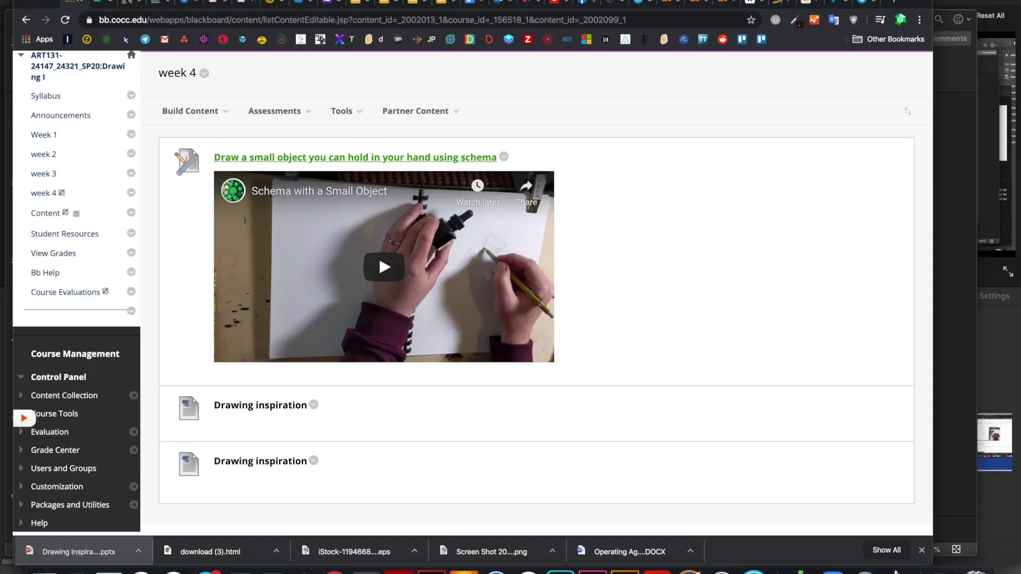
{"action": "left_click", "coordinate": [306, 4]}
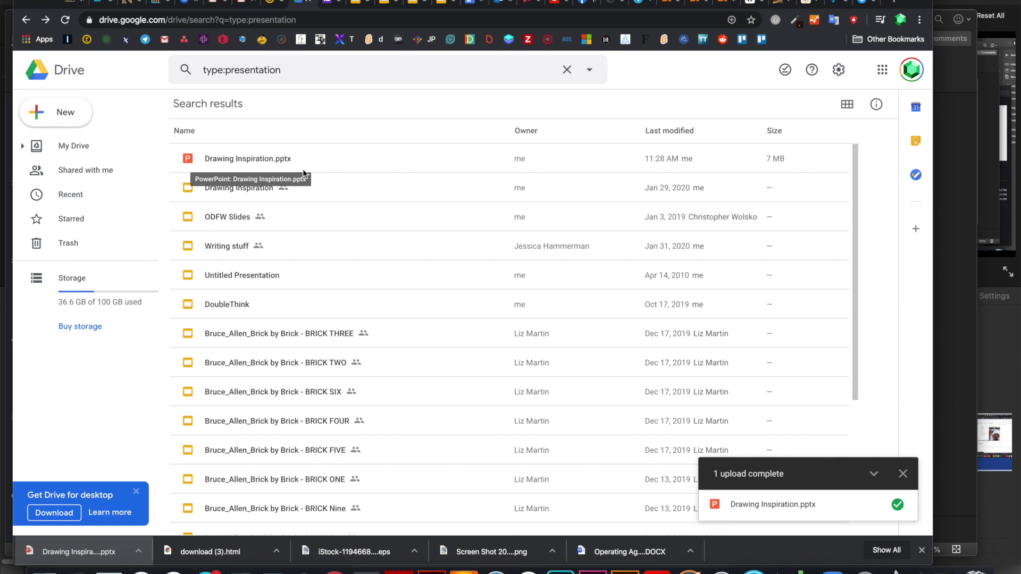
{"action": "double_click", "coordinate": [261, 158]}
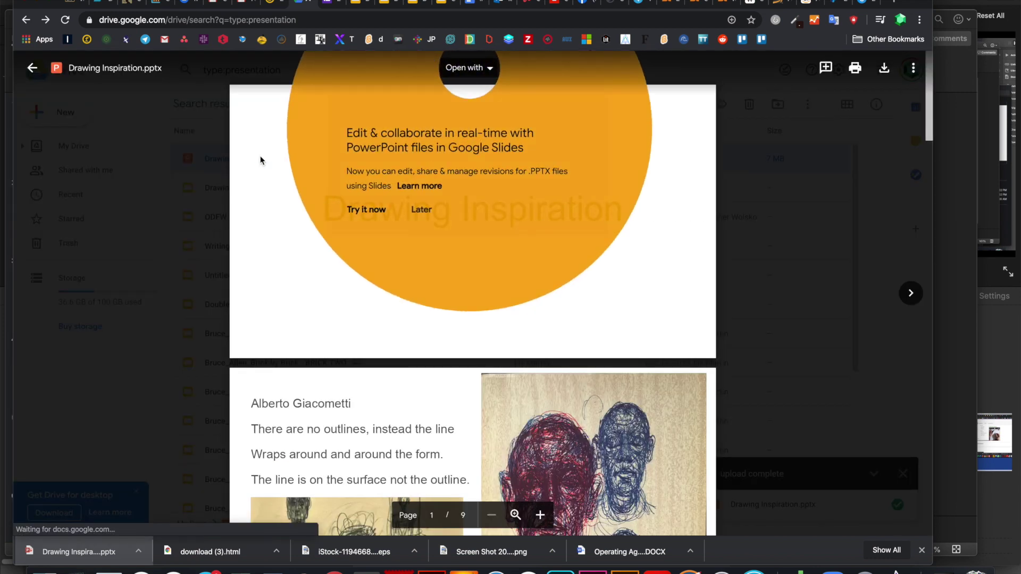
{"action": "left_click", "coordinate": [492, 69]}
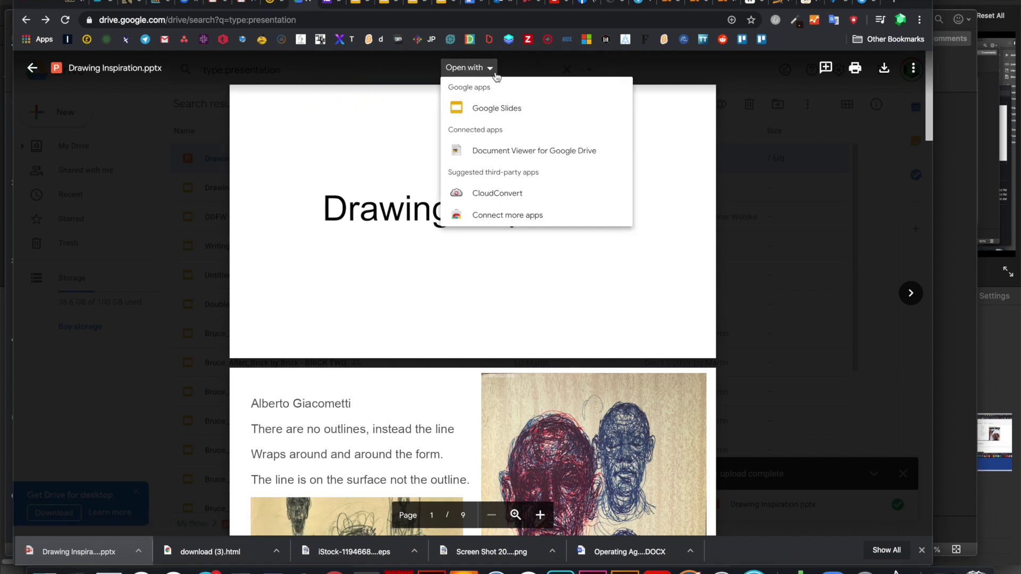
{"action": "left_click", "coordinate": [486, 108]}
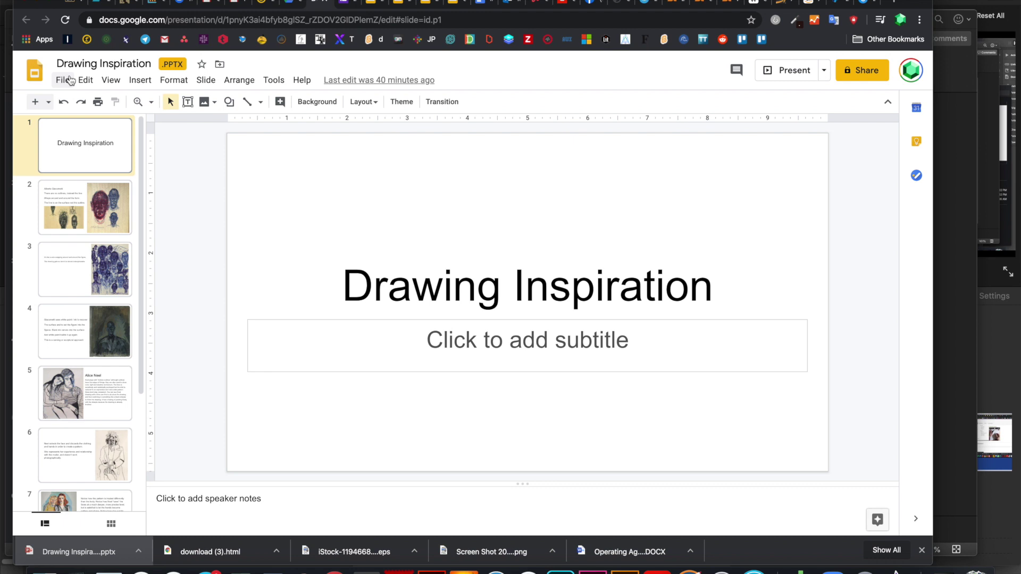
- Publish the deck to the web and copy its Medium (960x569) iframe embed code
{"action": "left_click", "coordinate": [64, 80]}
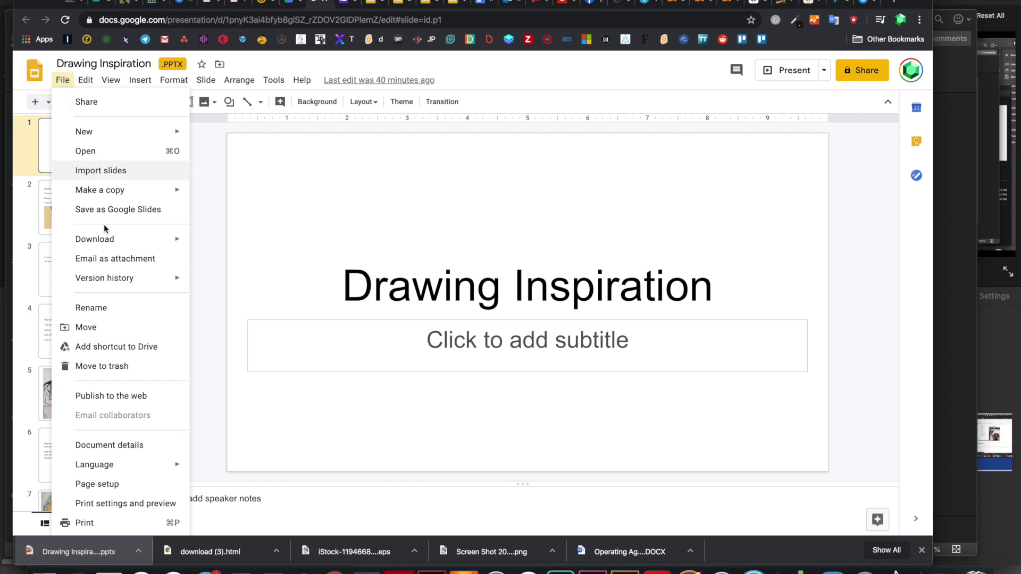
{"action": "mouse_move", "coordinate": [108, 242]}
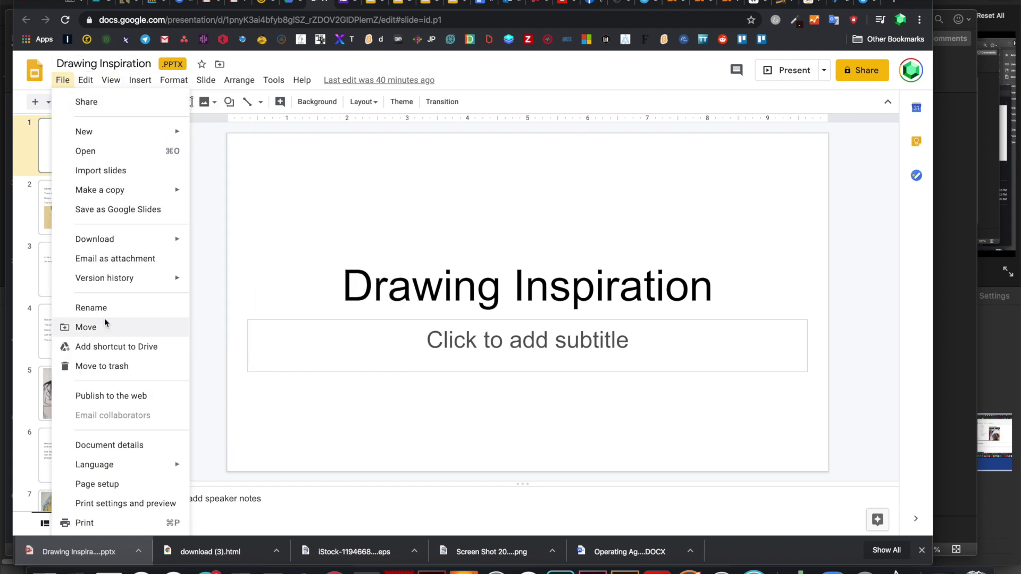
{"action": "left_click", "coordinate": [120, 397]}
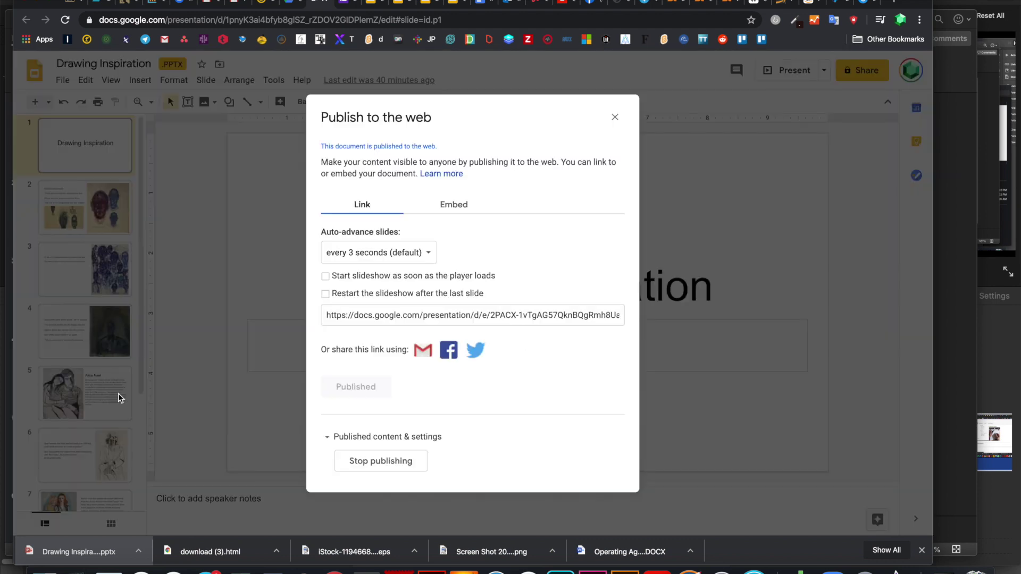
{"action": "left_click", "coordinate": [458, 209]}
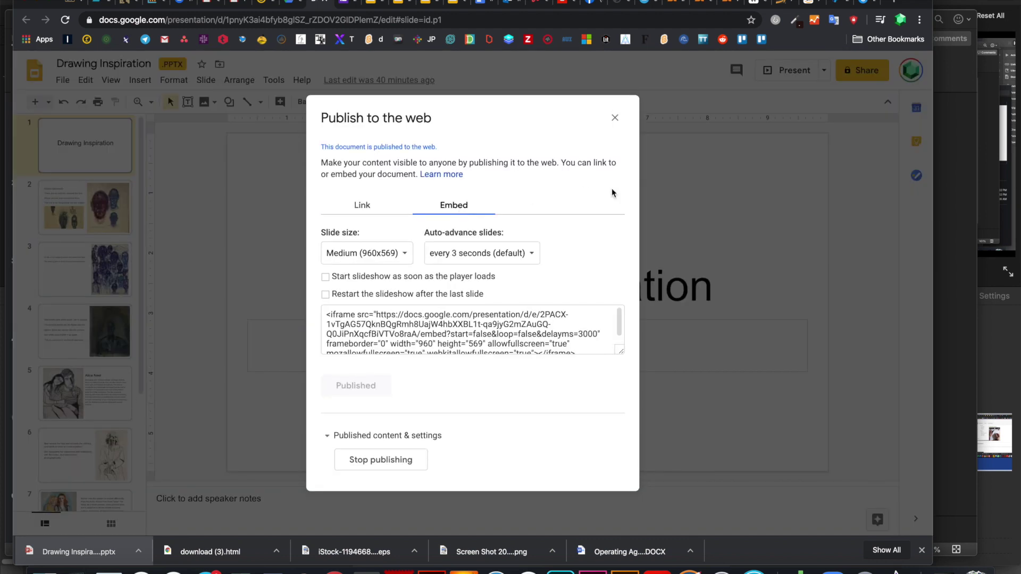
{"action": "left_click", "coordinate": [485, 333]}
{"action": "key", "text": "super+c"}
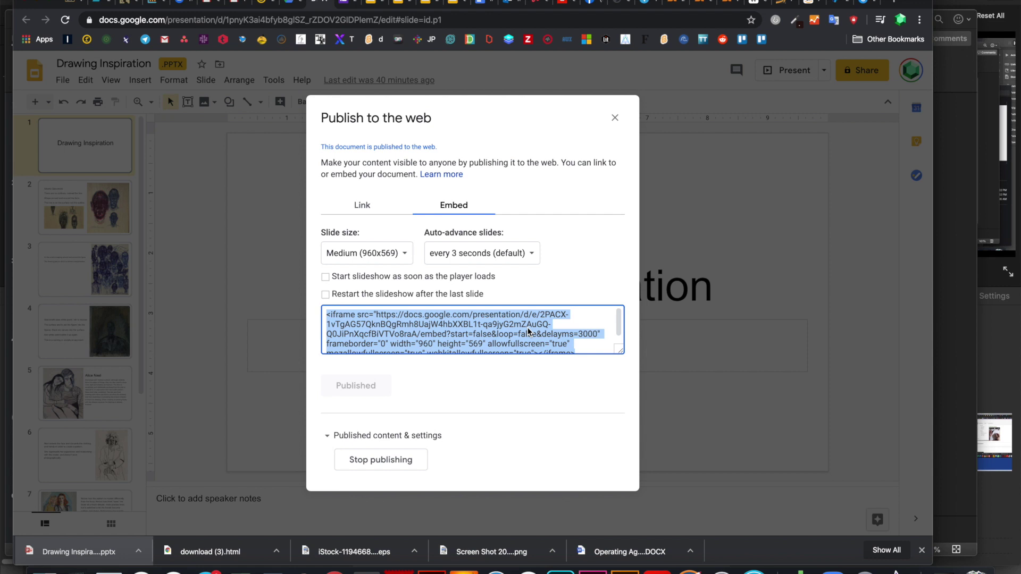
- Add a week 4 item named 'Drawing inspiration week 4' with all editor toolbar rows shown
{"action": "left_click", "coordinate": [73, 3]}
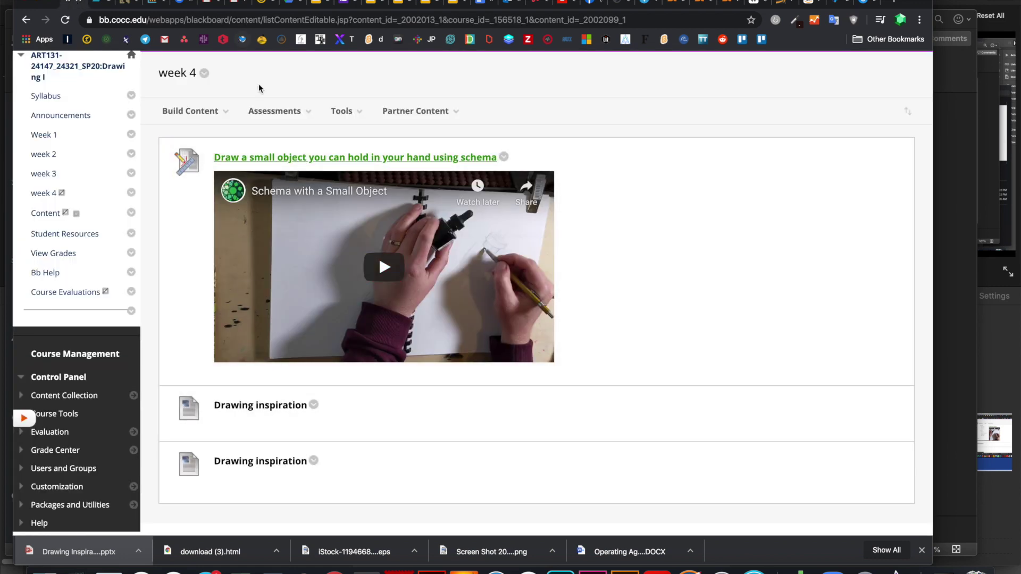
{"action": "left_click", "coordinate": [205, 110]}
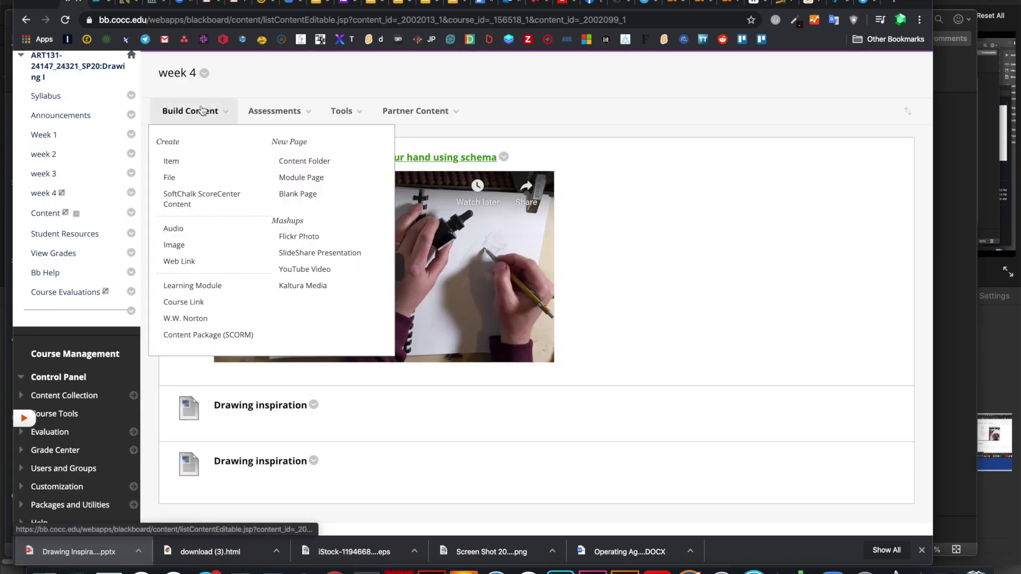
{"action": "left_click", "coordinate": [183, 164]}
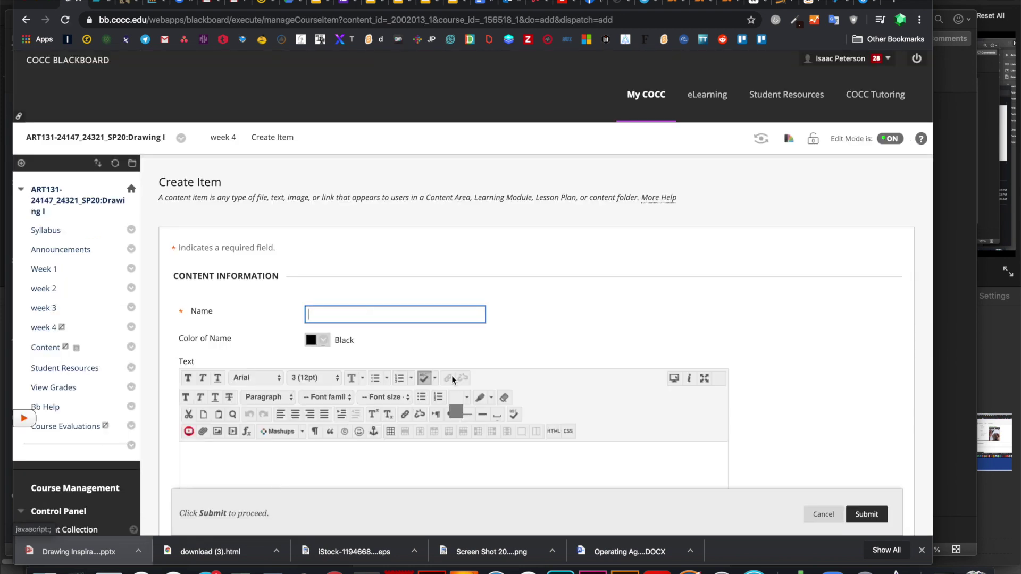
{"action": "type", "text": "Drawing "}
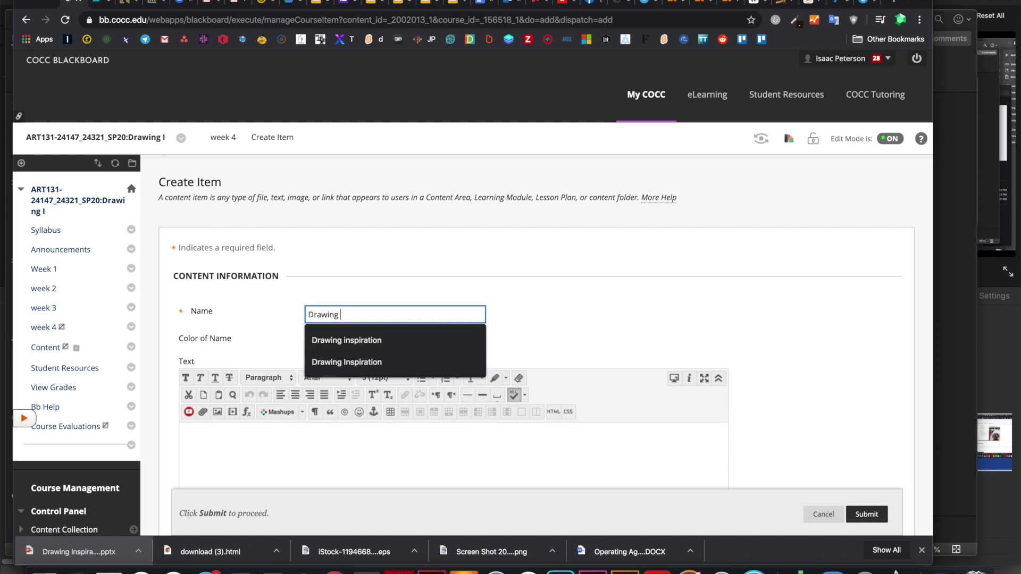
{"action": "type", "text": "inspiration "}
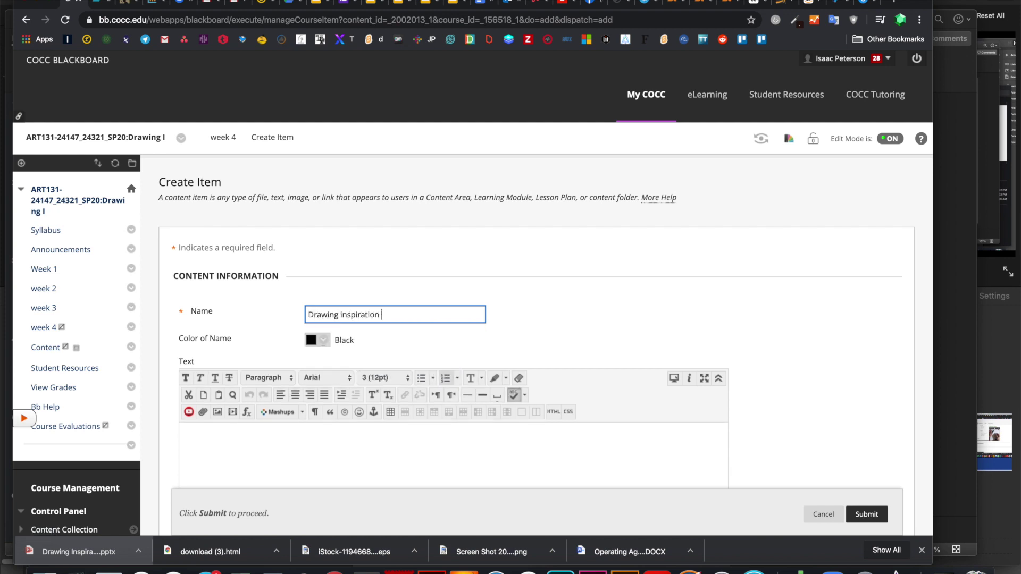
{"action": "type", "text": "week 4"}
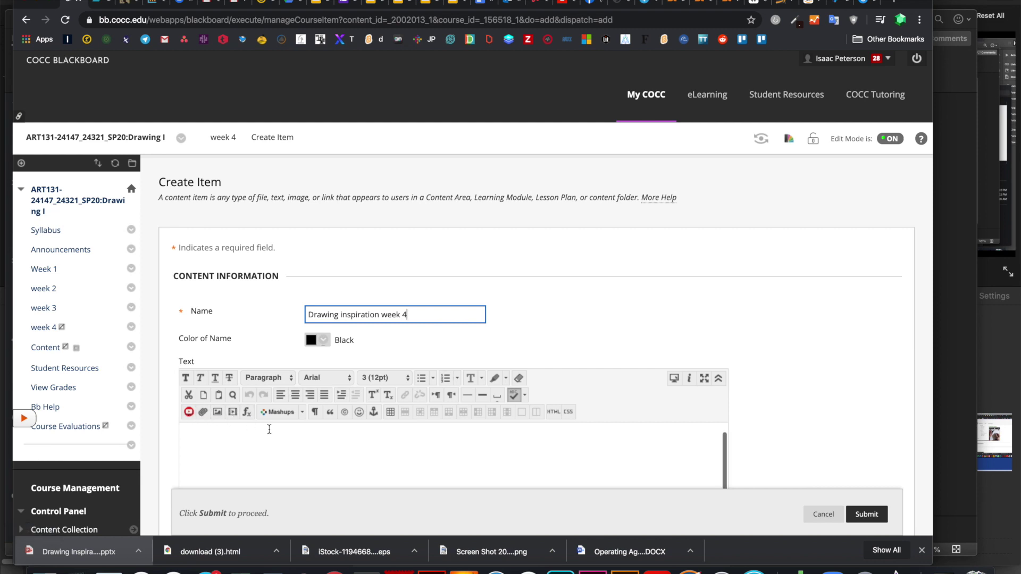
{"action": "scroll", "coordinate": [728, 316], "scroll_direction": "up", "scroll_amount": 1}
{"action": "scroll", "coordinate": [728, 317], "scroll_direction": "down", "scroll_amount": 5}
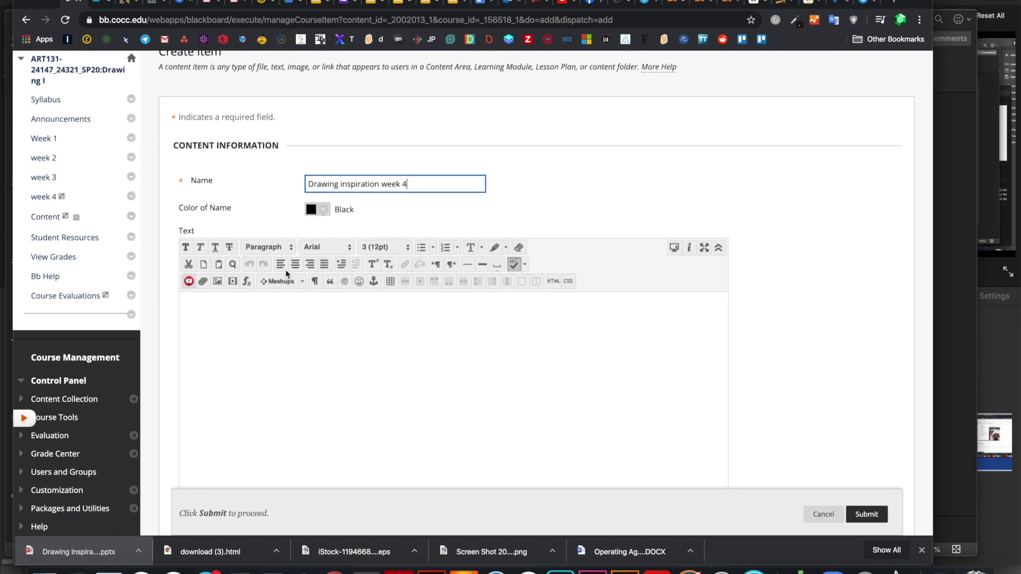
{"action": "left_click", "coordinate": [718, 247]}
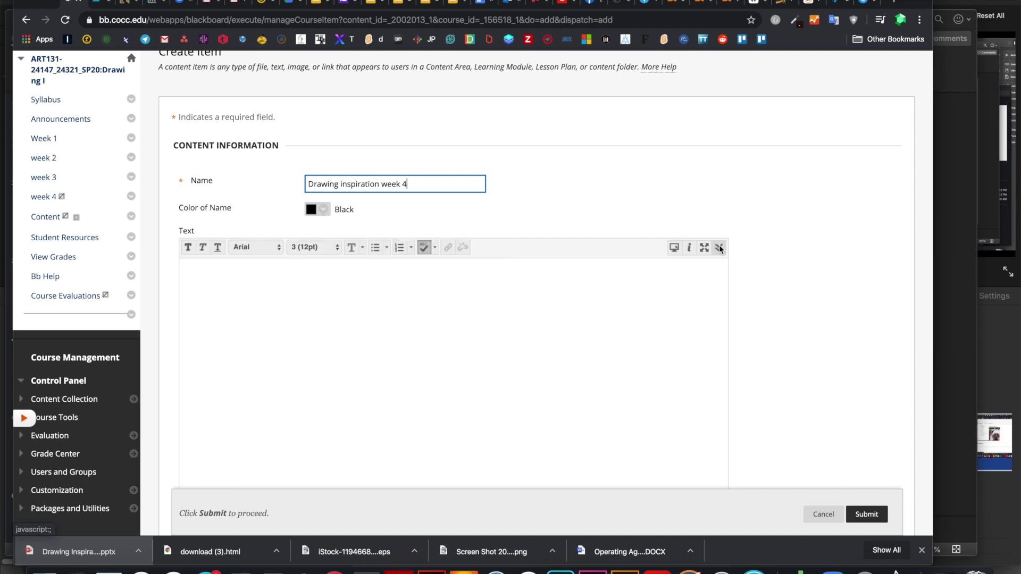
{"action": "left_click", "coordinate": [719, 247]}
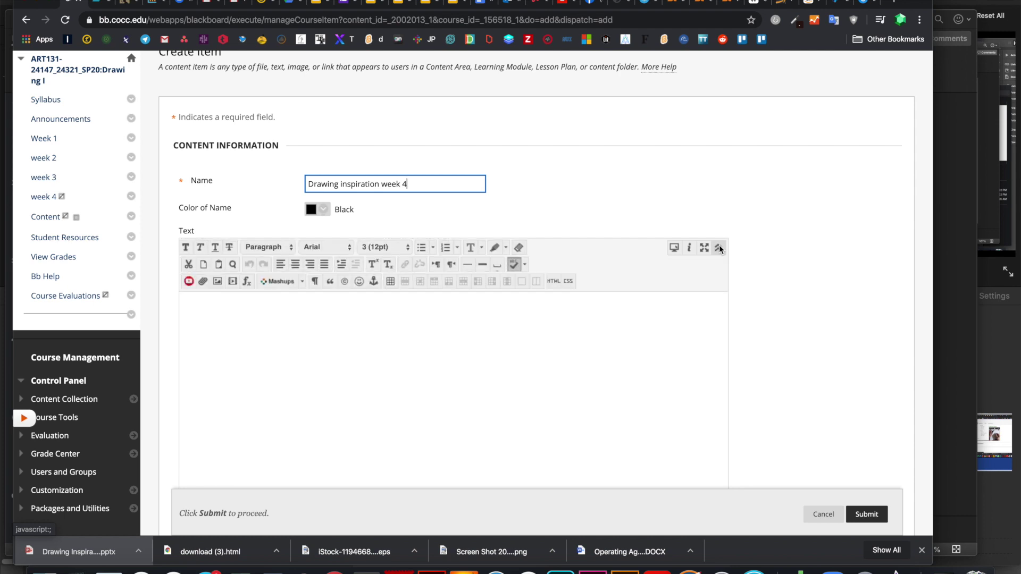
- Paste the Google Slides iframe code into the item text's HTML source and update
{"action": "left_click", "coordinate": [553, 281]}
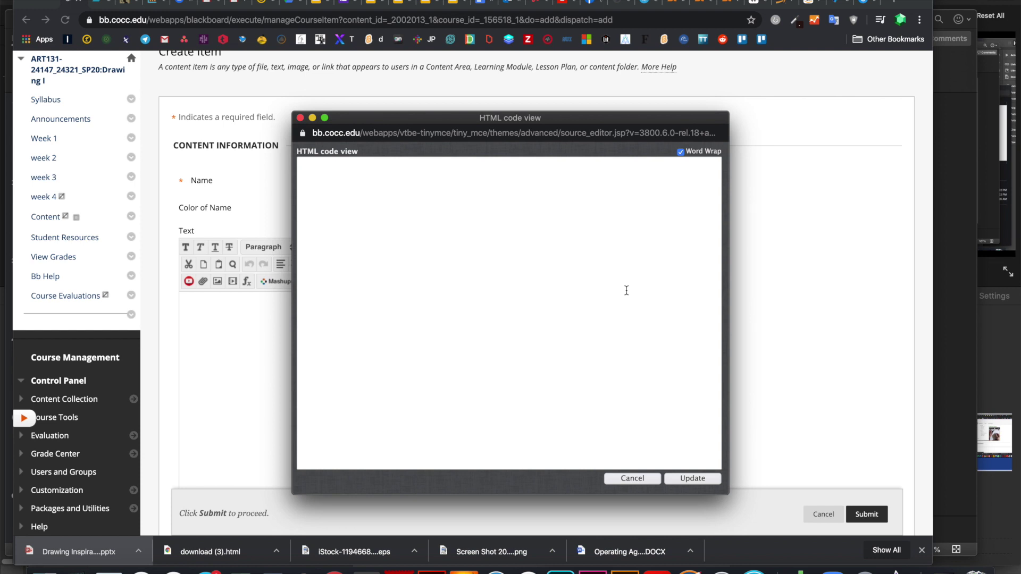
{"action": "key", "text": "super+v"}
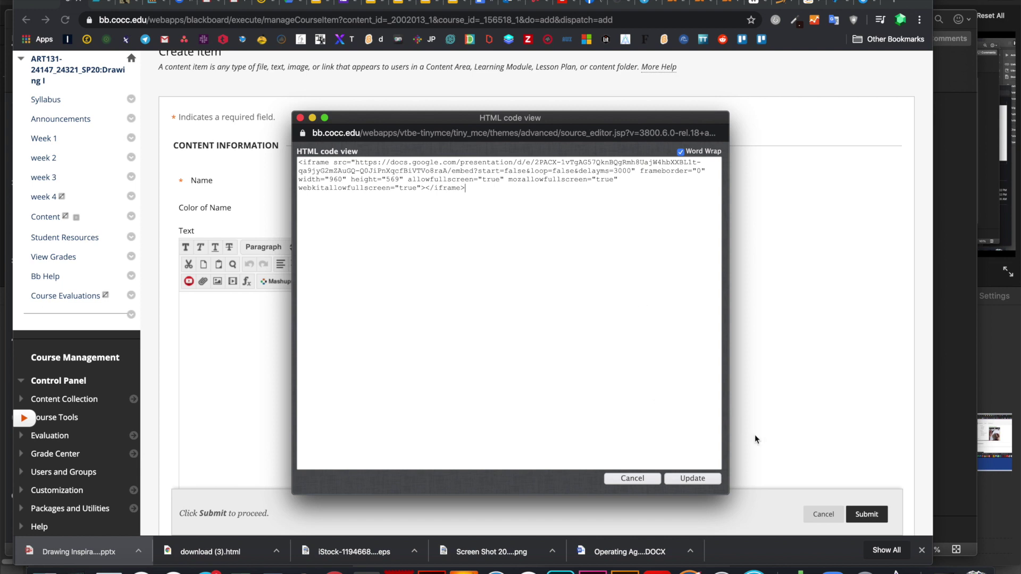
{"action": "left_click", "coordinate": [693, 478]}
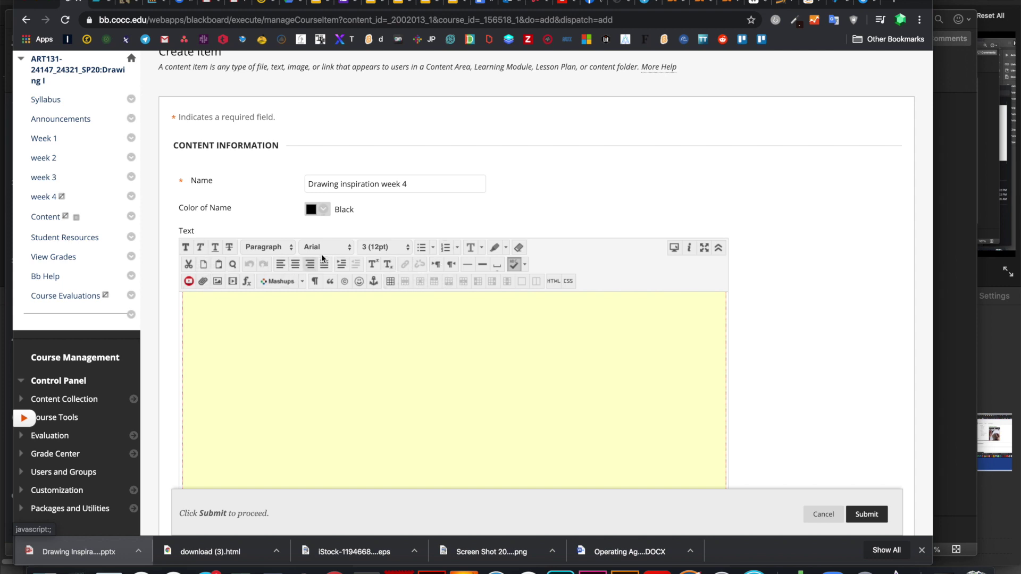
- Check the mashup embed types, then recheck and reapply the embed code in HTML view
{"action": "left_click", "coordinate": [302, 282]}
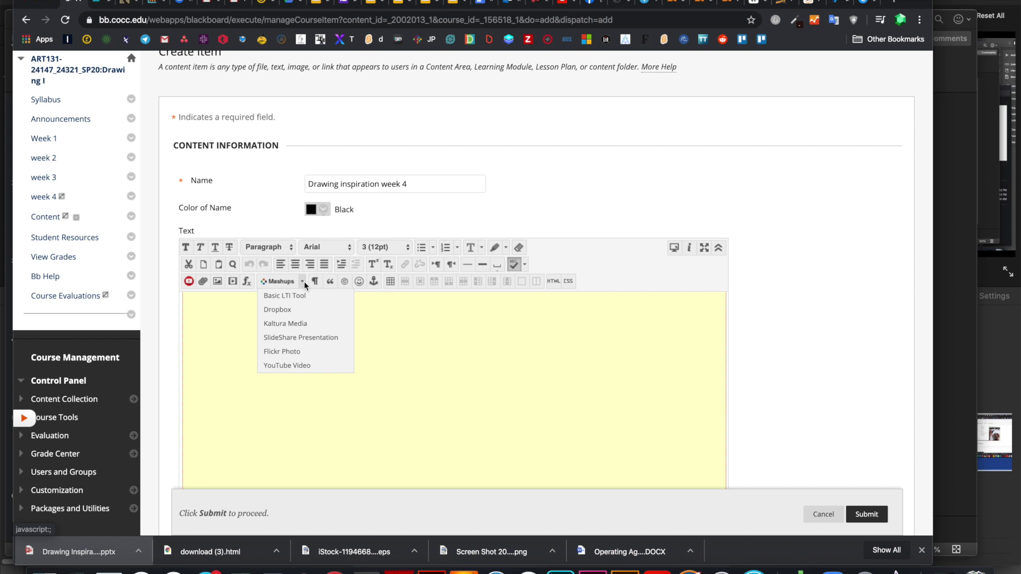
{"action": "left_click", "coordinate": [303, 282]}
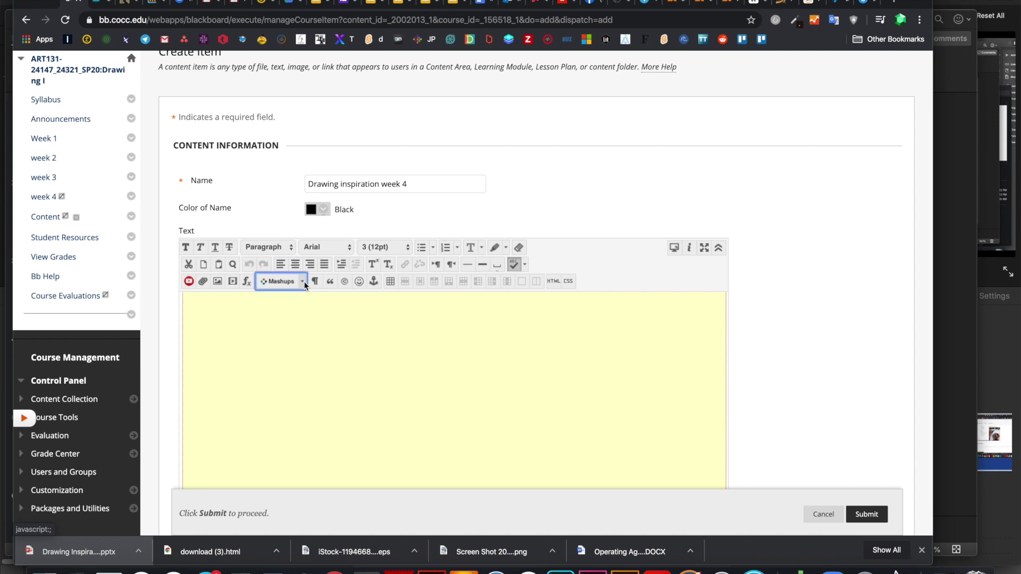
{"action": "left_click", "coordinate": [553, 282]}
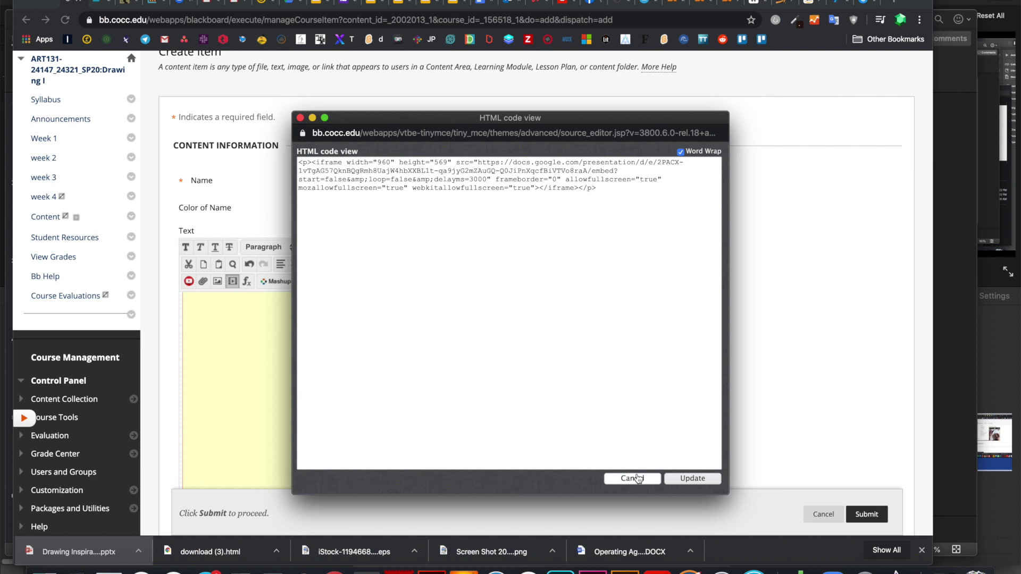
{"action": "left_click", "coordinate": [670, 479]}
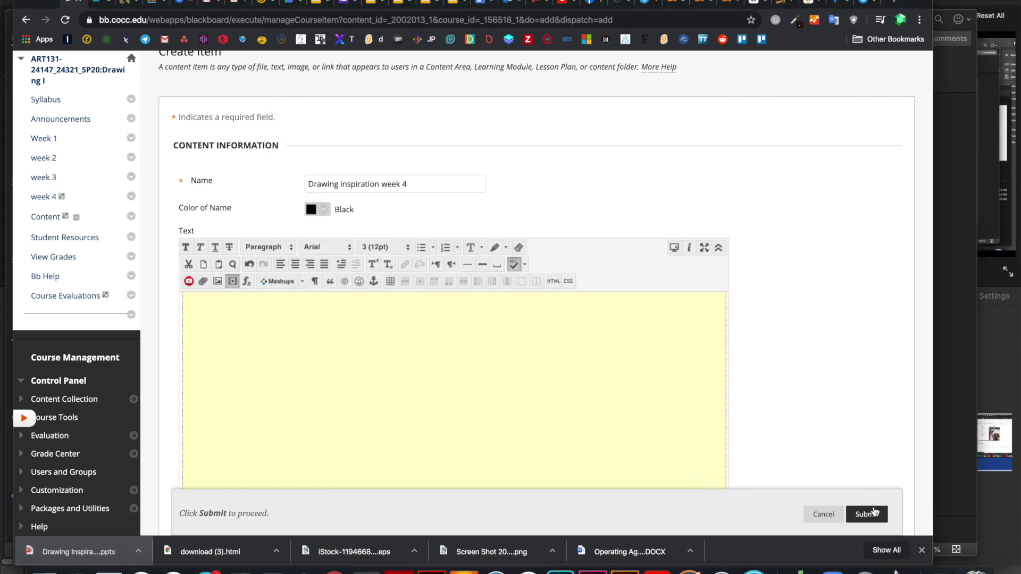
- Submit the item and advance its embedded Slides deck from slide 1 to slide 9
{"action": "left_click", "coordinate": [873, 513]}
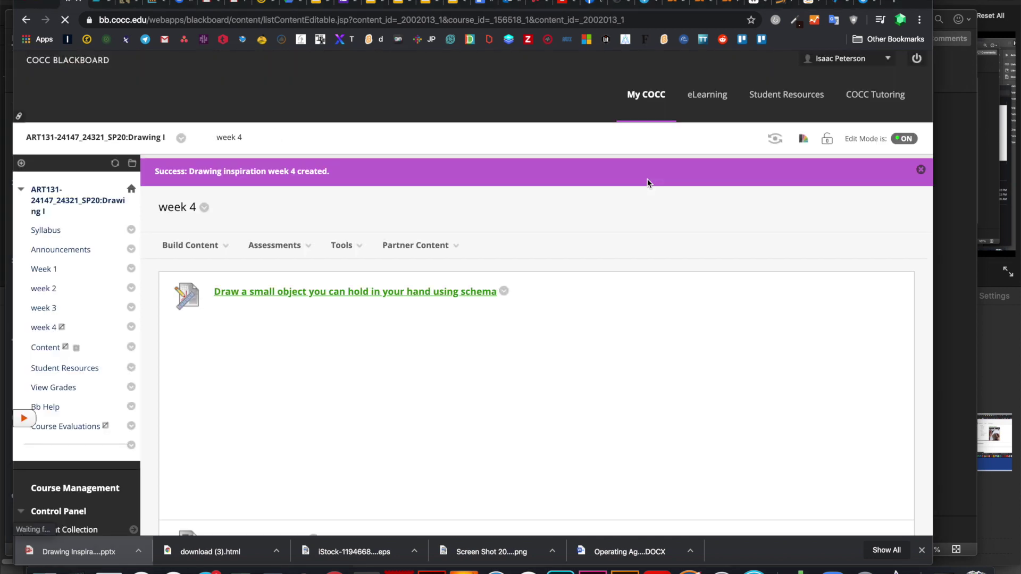
{"action": "scroll", "coordinate": [675, 313], "scroll_direction": "down", "scroll_amount": 10}
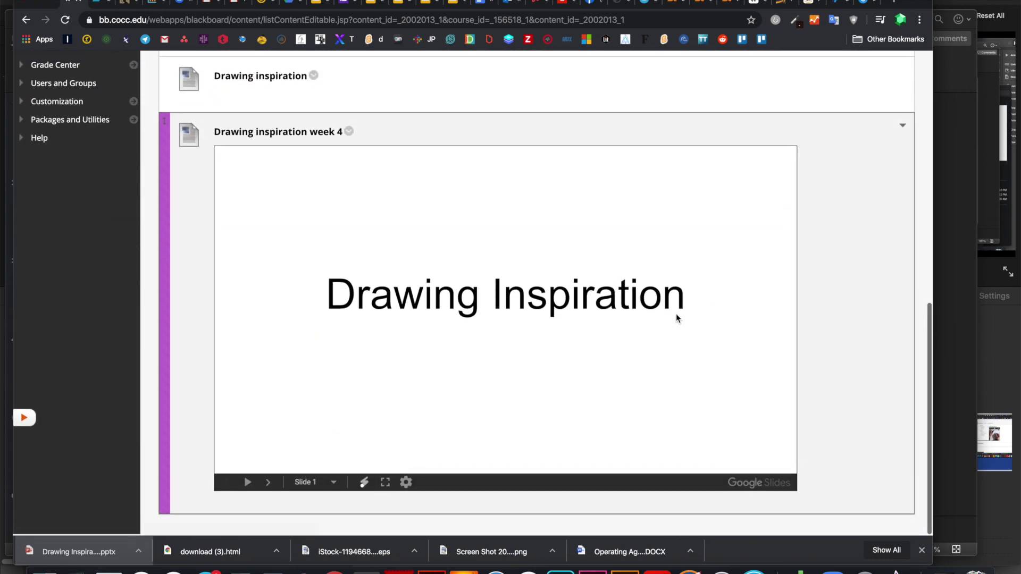
{"action": "left_click", "coordinate": [268, 483]}
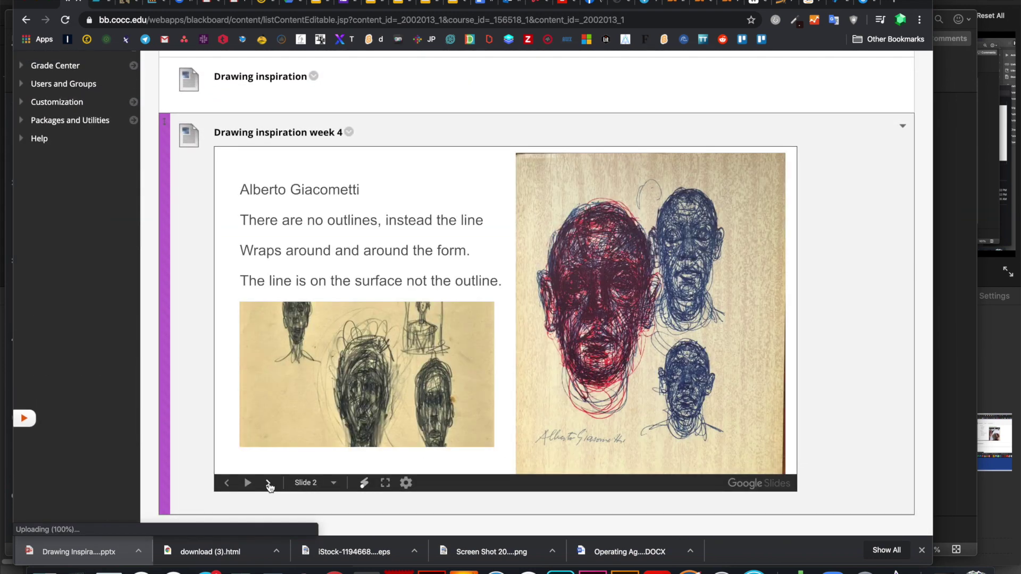
{"action": "left_click", "coordinate": [268, 484]}
{"action": "left_click", "coordinate": [268, 484]}
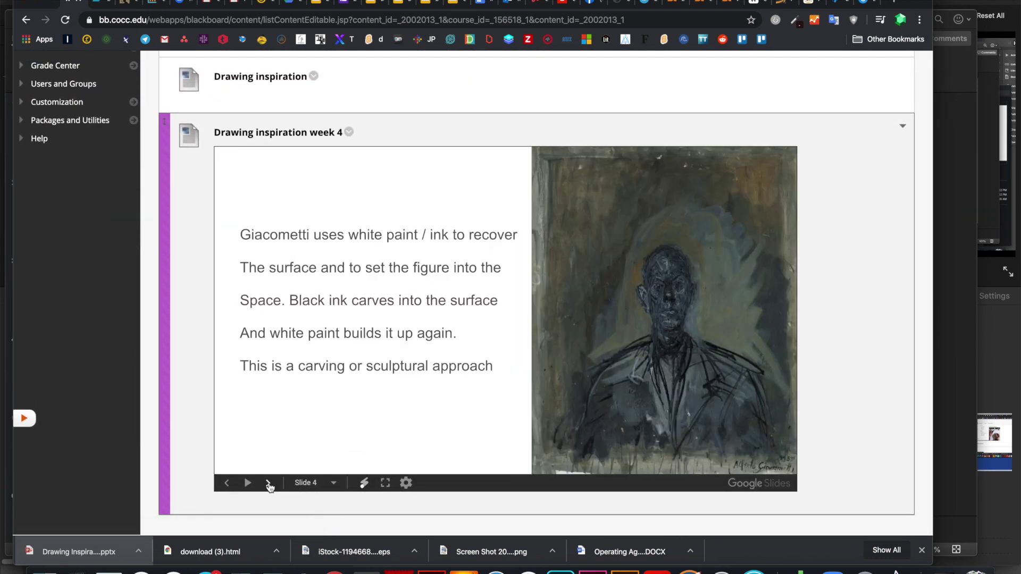
{"action": "left_click", "coordinate": [269, 484]}
{"action": "left_click", "coordinate": [268, 484]}
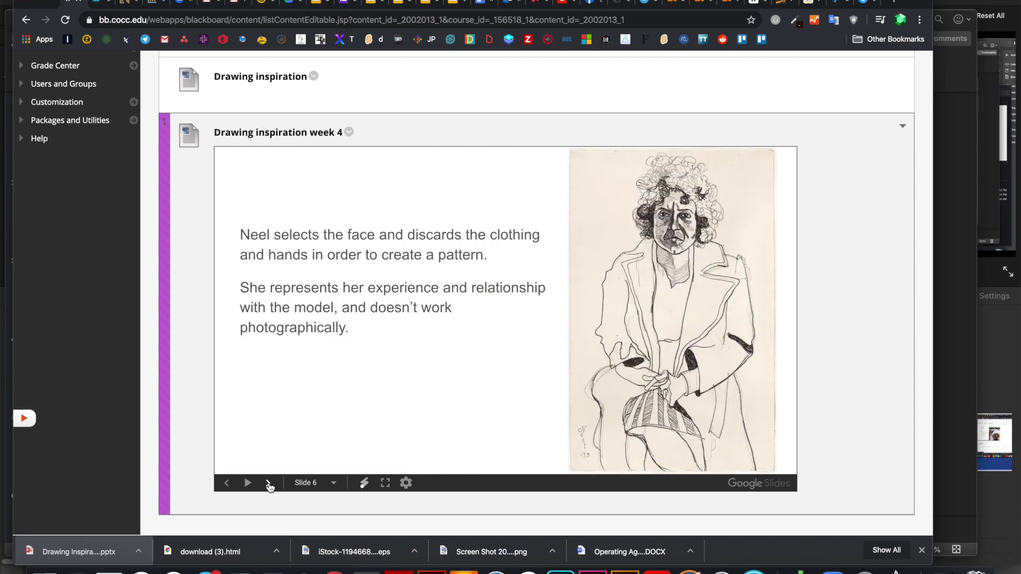
{"action": "left_click", "coordinate": [269, 483]}
{"action": "left_click", "coordinate": [269, 484]}
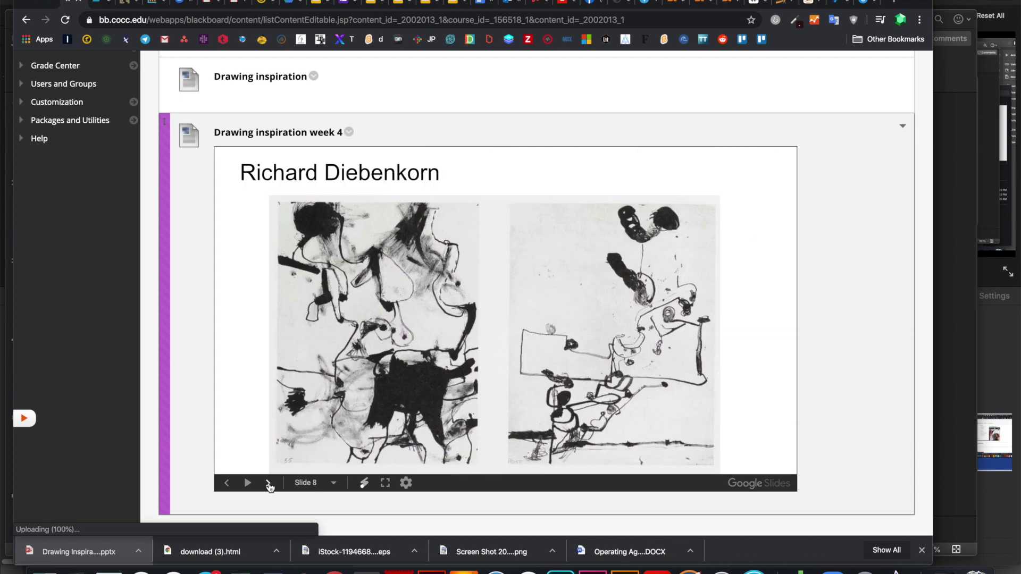
{"action": "left_click", "coordinate": [268, 484]}
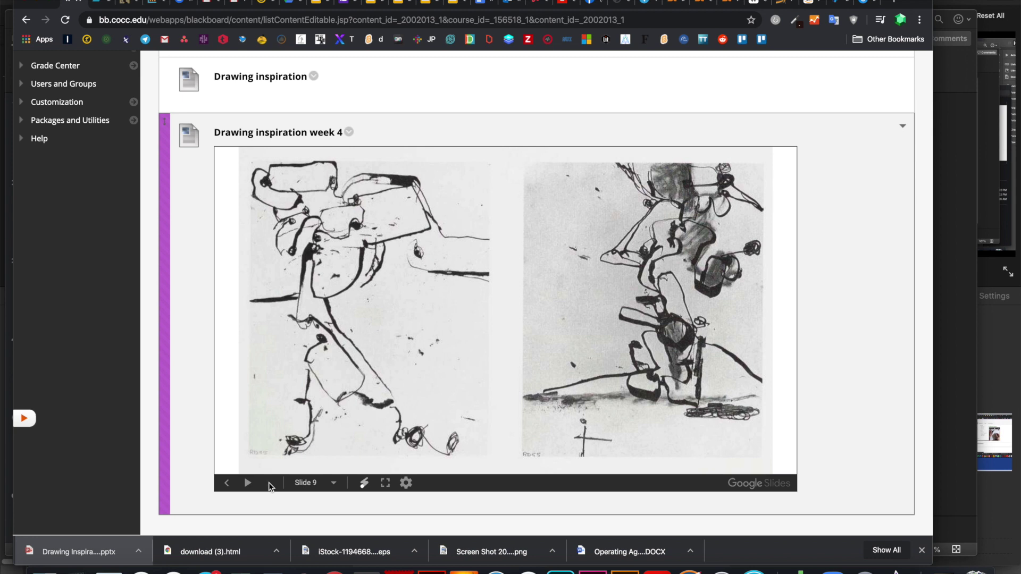
- Edit the Drawing inspiration week 4 item, show its HTML source, and go to the Bandcamp tab
{"action": "left_click", "coordinate": [349, 132]}
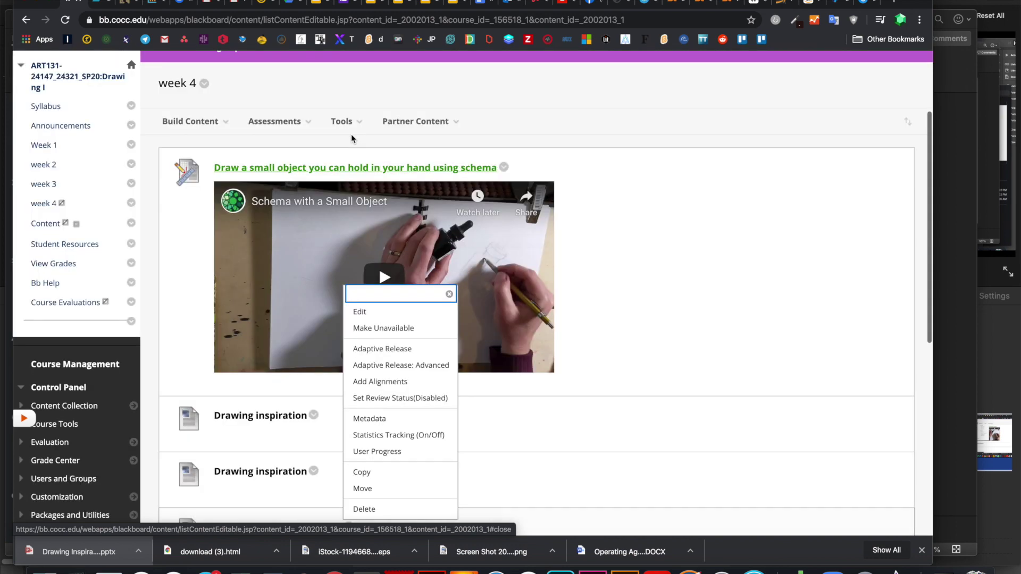
{"action": "left_click", "coordinate": [371, 311]}
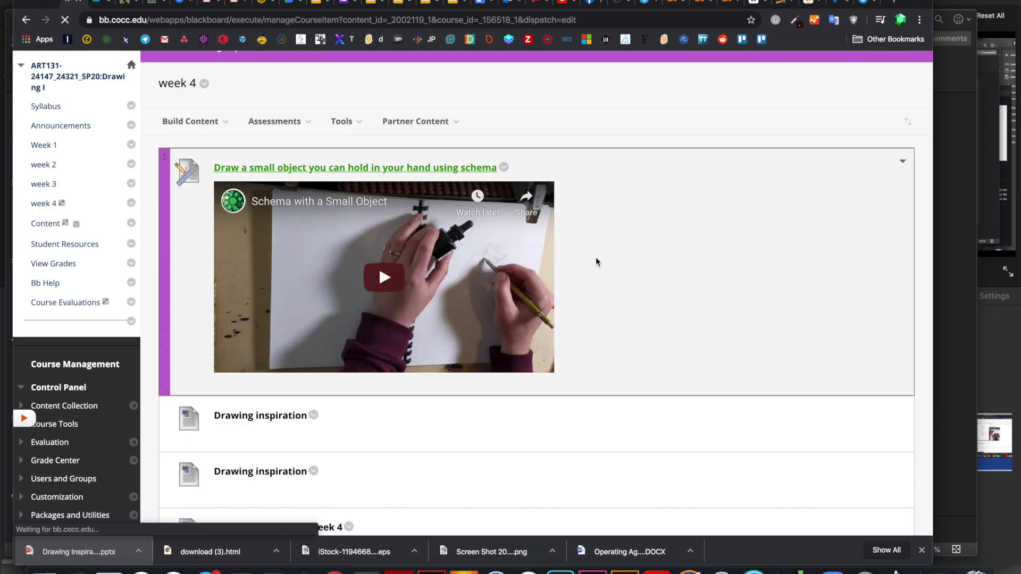
{"action": "scroll", "coordinate": [596, 257], "scroll_direction": "down", "scroll_amount": 5}
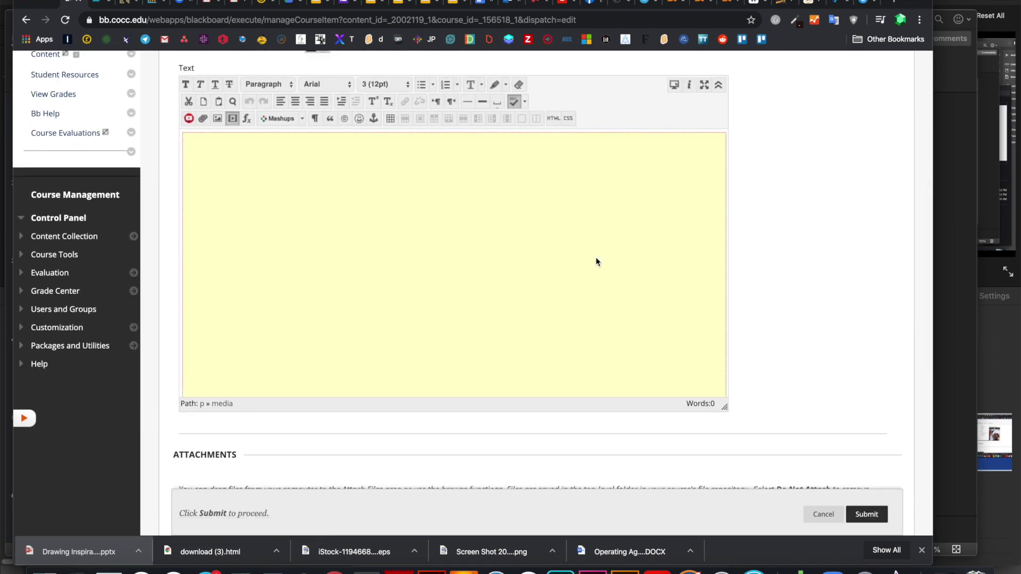
{"action": "left_click", "coordinate": [557, 118]}
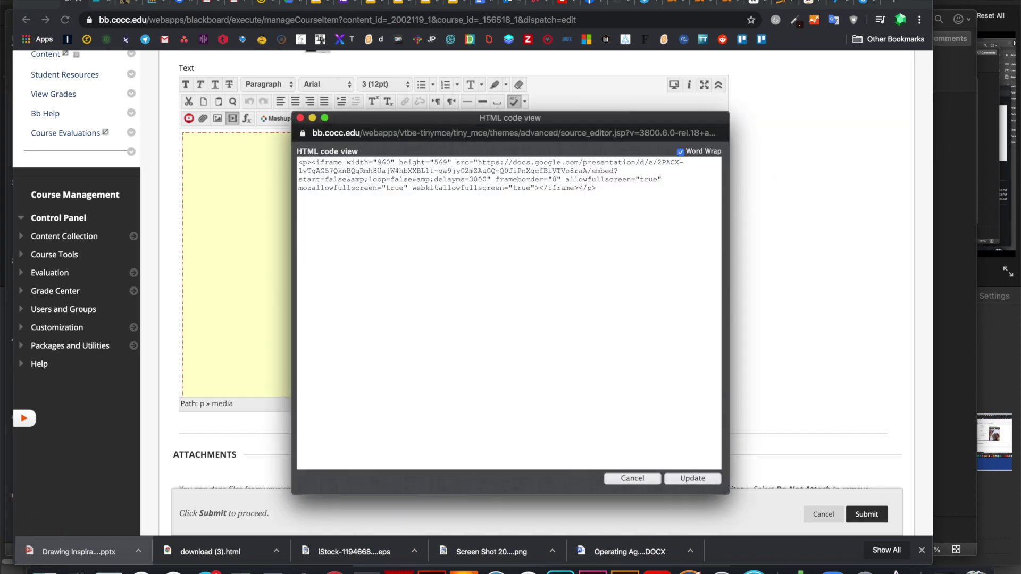
{"action": "left_click", "coordinate": [121, 3]}
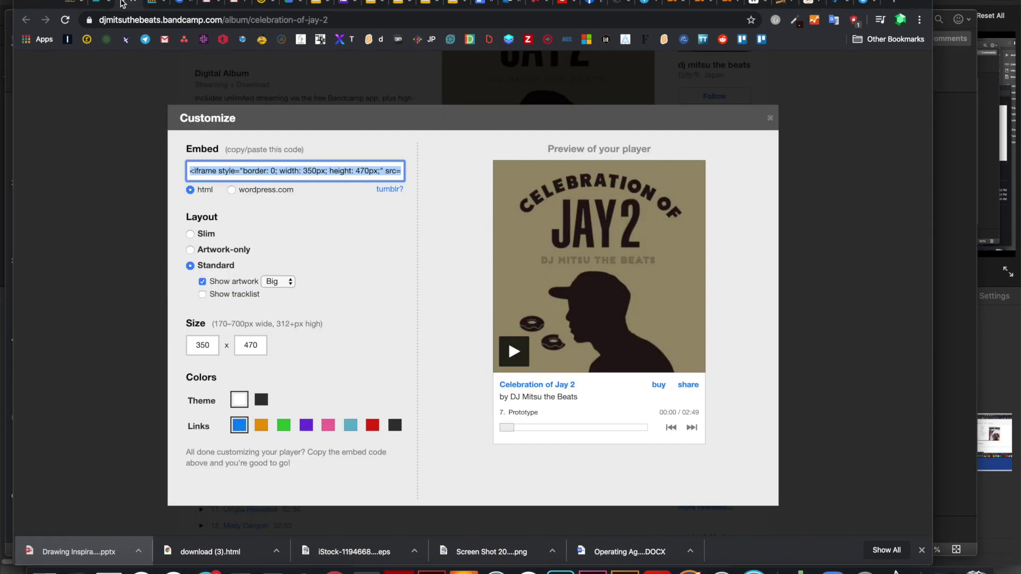
- Select the big-artwork player embed code for the Celebration of Jay 2 album and return to Blackboard
{"action": "left_click", "coordinate": [769, 119]}
{"action": "scroll", "coordinate": [538, 180], "scroll_direction": "up", "scroll_amount": 5}
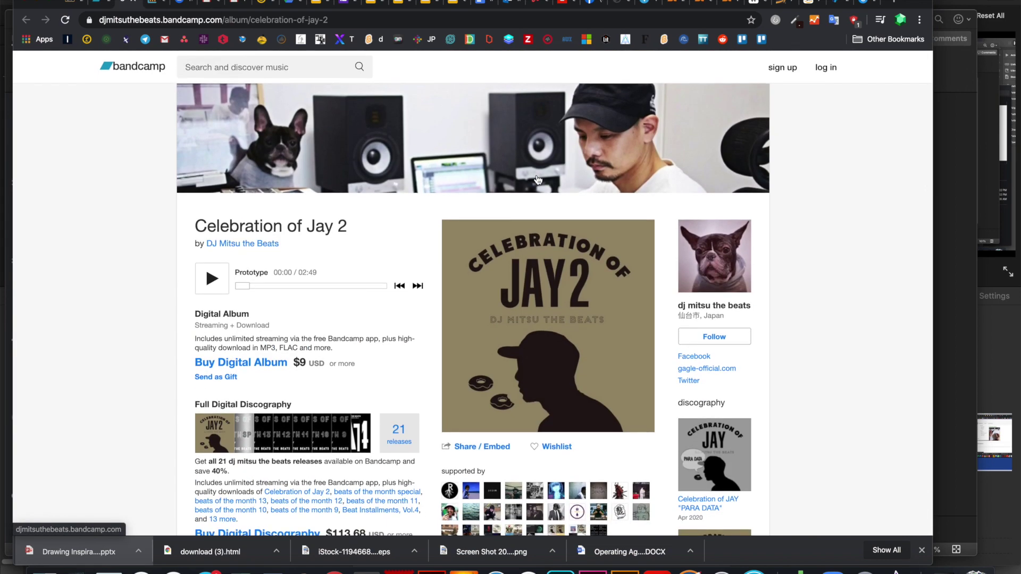
{"action": "scroll", "coordinate": [538, 180], "scroll_direction": "down", "scroll_amount": 5}
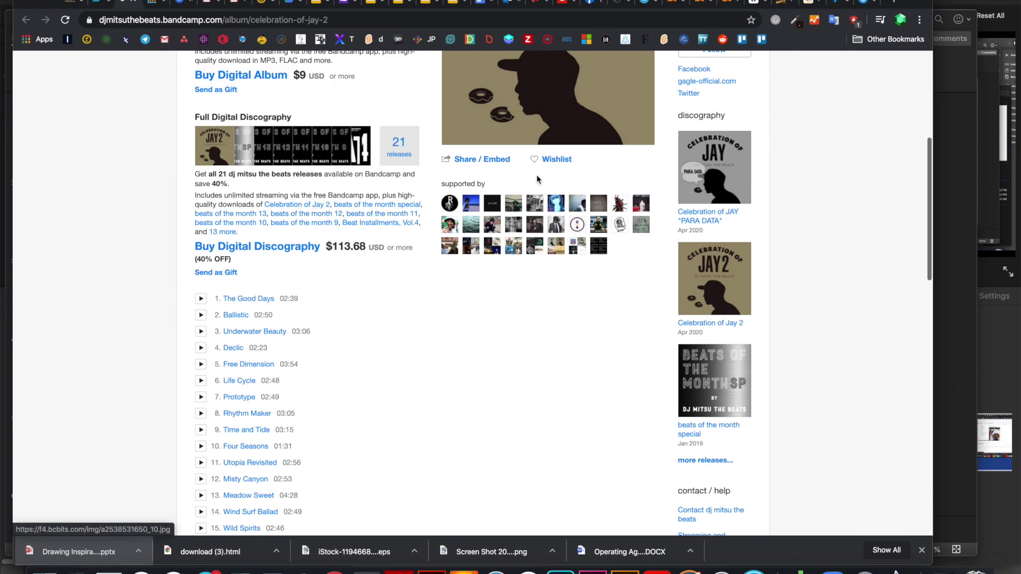
{"action": "left_click", "coordinate": [490, 165]}
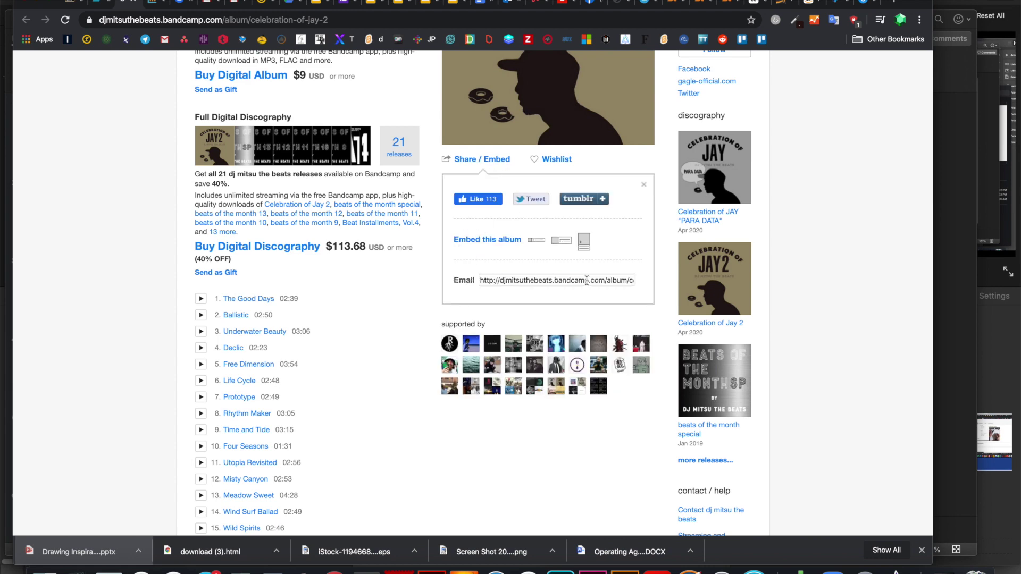
{"action": "left_click", "coordinate": [584, 246]}
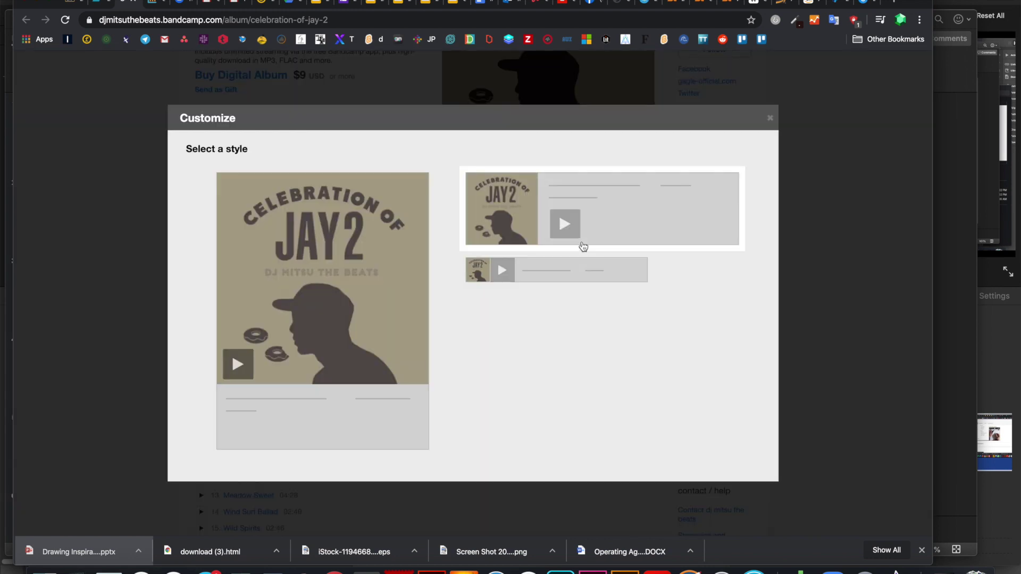
{"action": "left_click", "coordinate": [319, 278]}
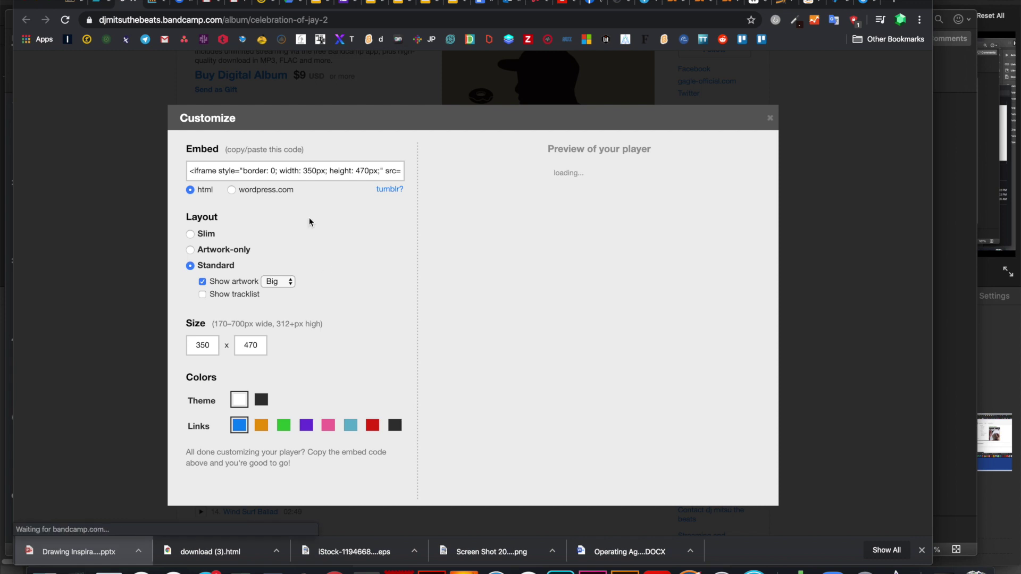
{"action": "left_click", "coordinate": [317, 171]}
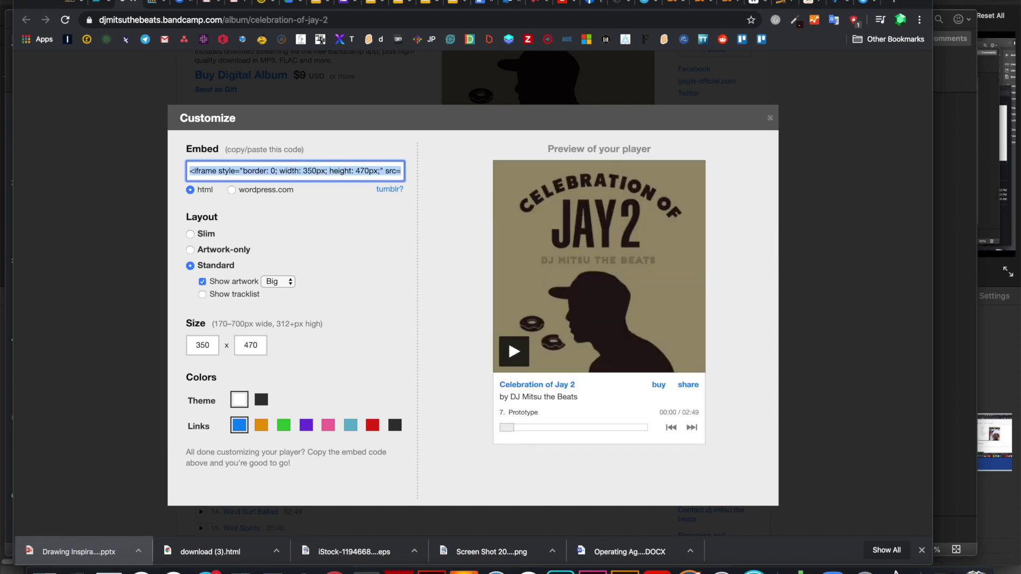
{"action": "left_click", "coordinate": [71, 4]}
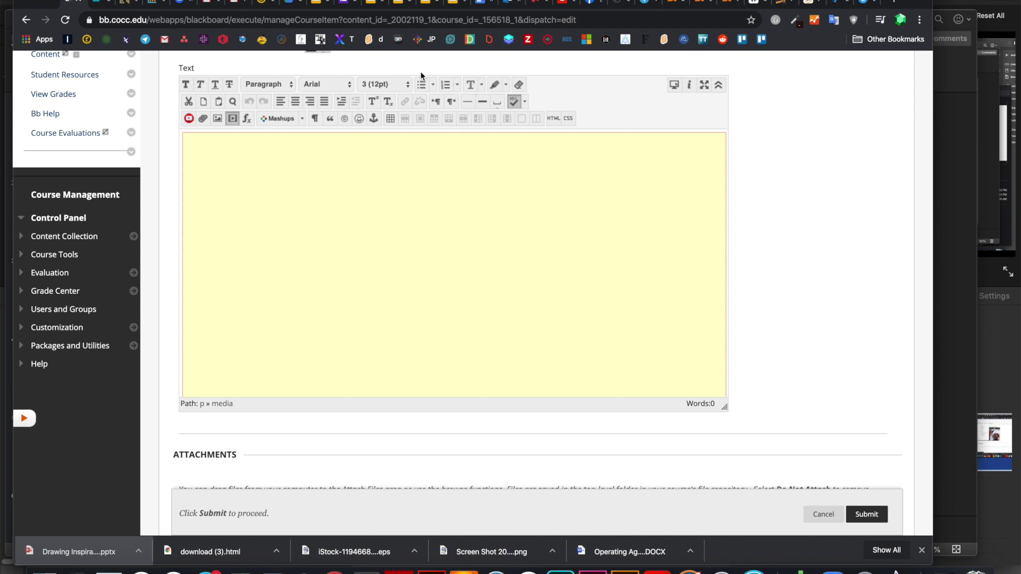
- Paste the Bandcamp iframe below the Slides code in HTML view, then save the item
{"action": "left_click", "coordinate": [554, 117]}
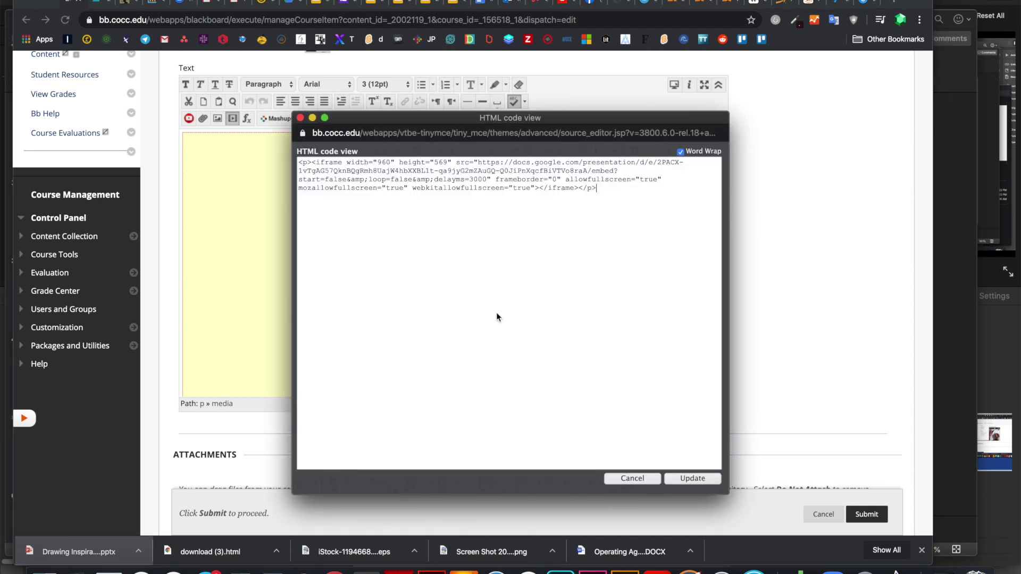
{"action": "key", "text": "super+v"}
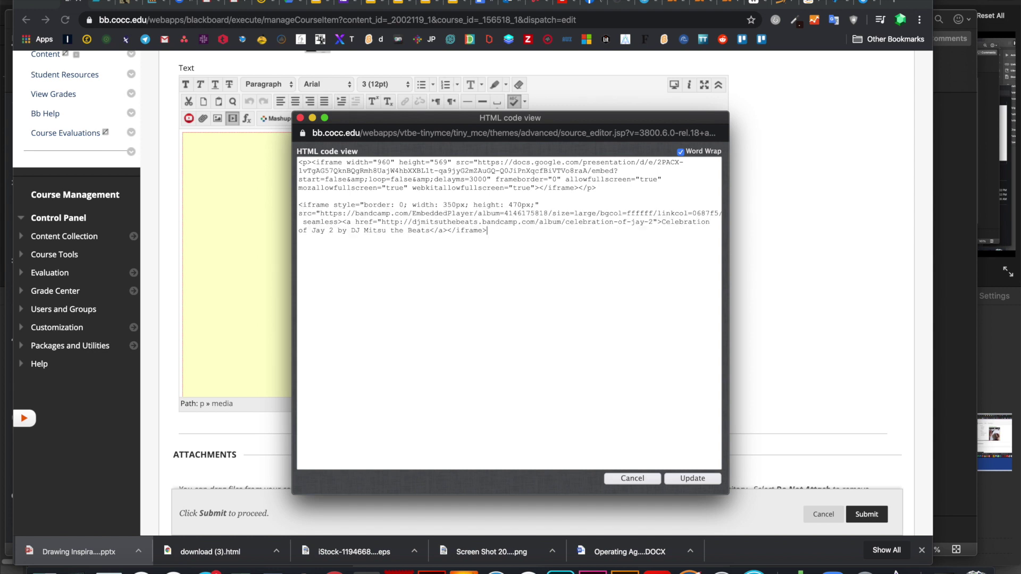
{"action": "left_click", "coordinate": [691, 479]}
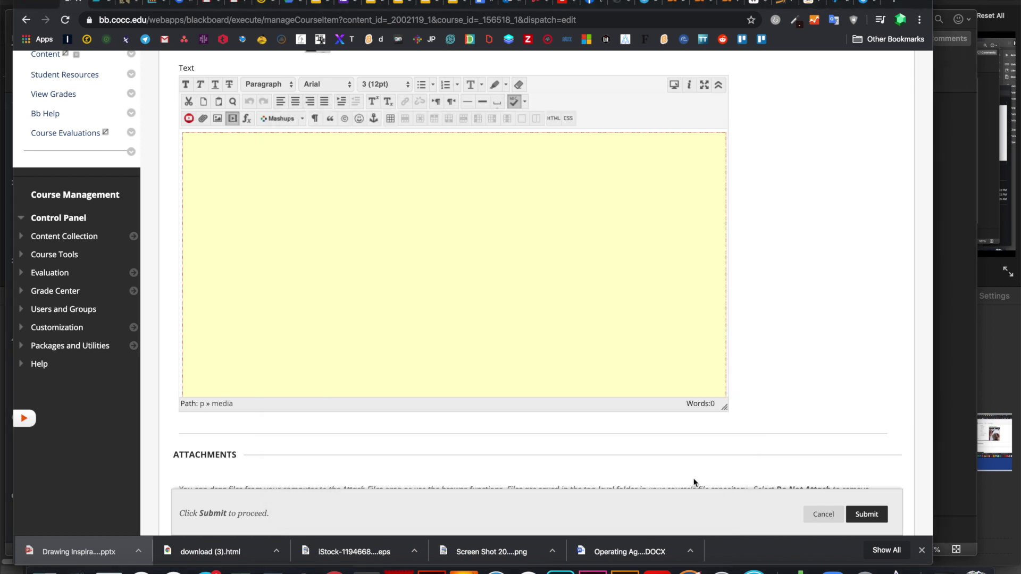
{"action": "left_click", "coordinate": [863, 515]}
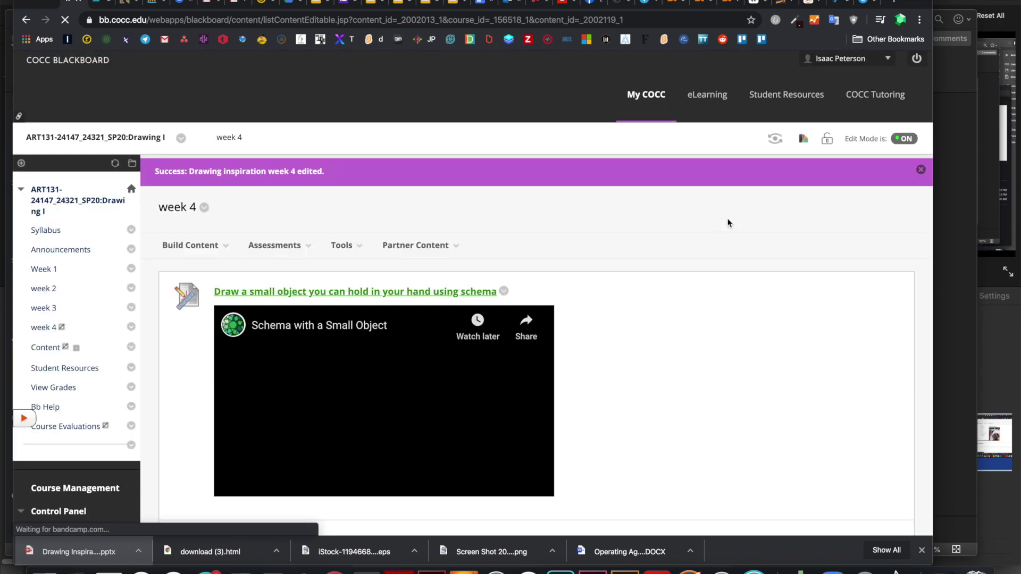
- Scroll to the week 4 item and test the Bandcamp player with play and pause
{"action": "scroll", "coordinate": [614, 270], "scroll_direction": "down", "scroll_amount": 10}
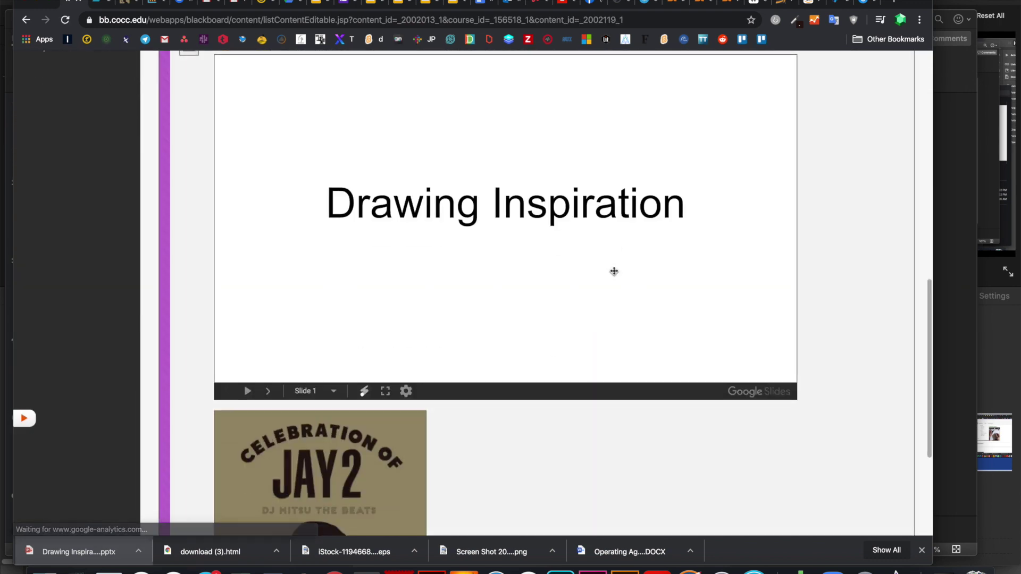
{"action": "scroll", "coordinate": [614, 271], "scroll_direction": "down", "scroll_amount": 4}
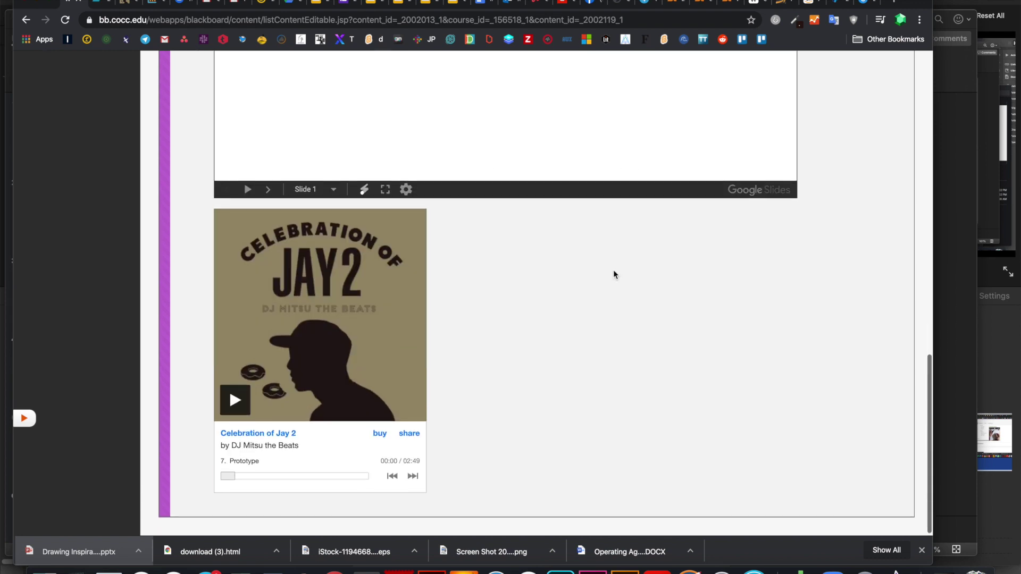
{"action": "left_click", "coordinate": [235, 399]}
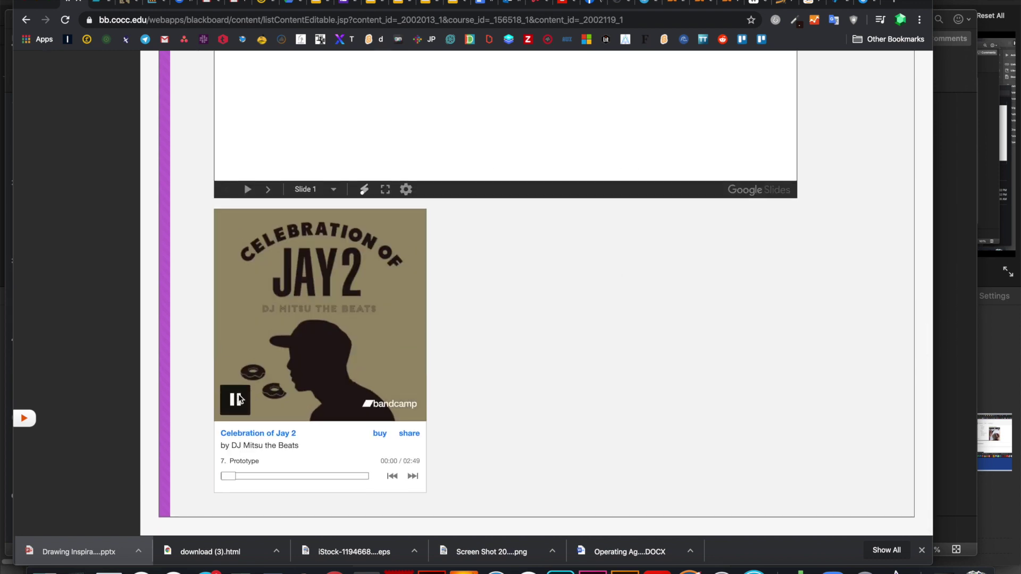
{"action": "left_click", "coordinate": [238, 397]}
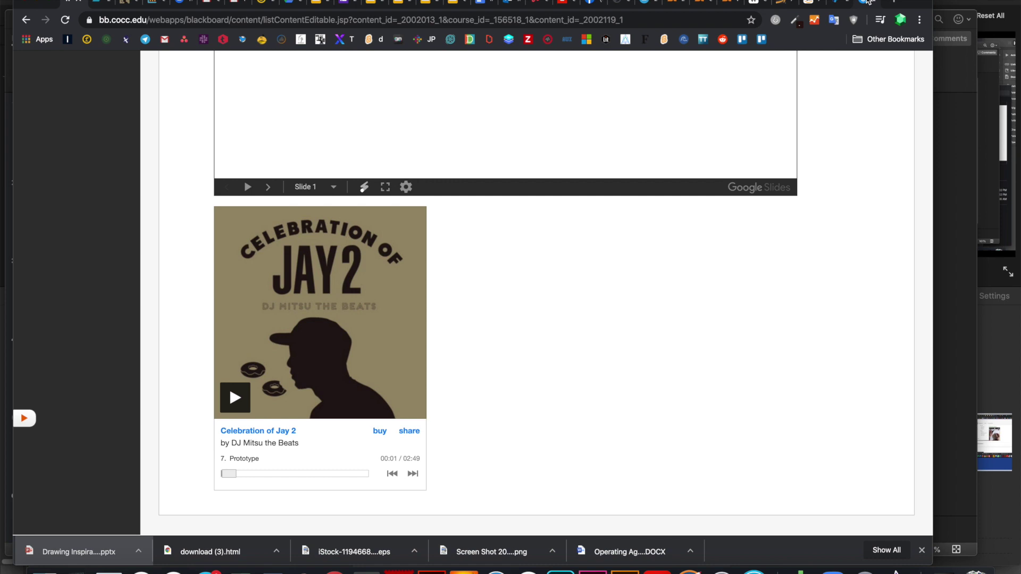
{"action": "left_click", "coordinate": [867, 1]}
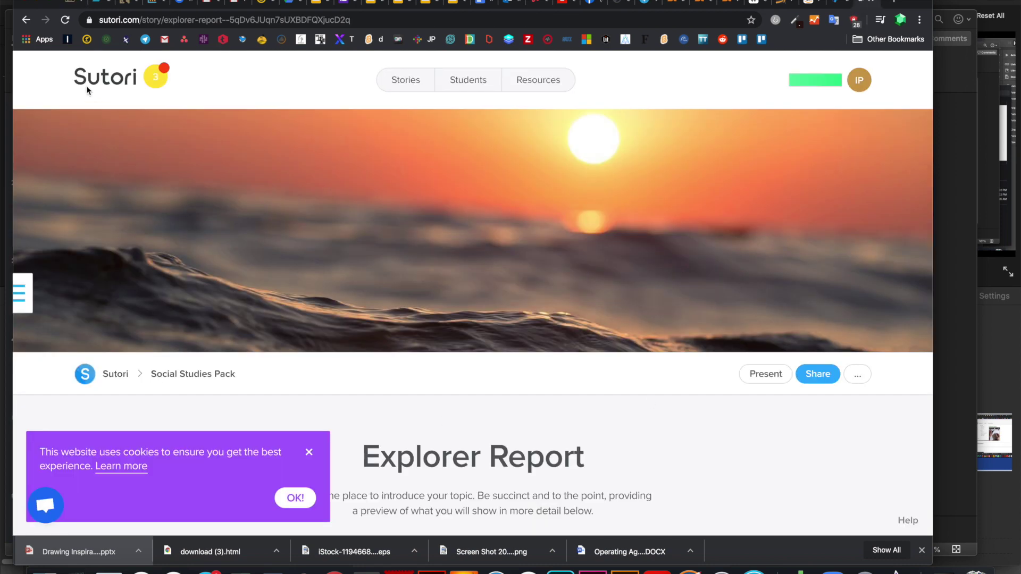
- Scroll through the Explorer Report timeline in Sutori
{"action": "scroll", "coordinate": [489, 276], "scroll_direction": "down", "scroll_amount": 8}
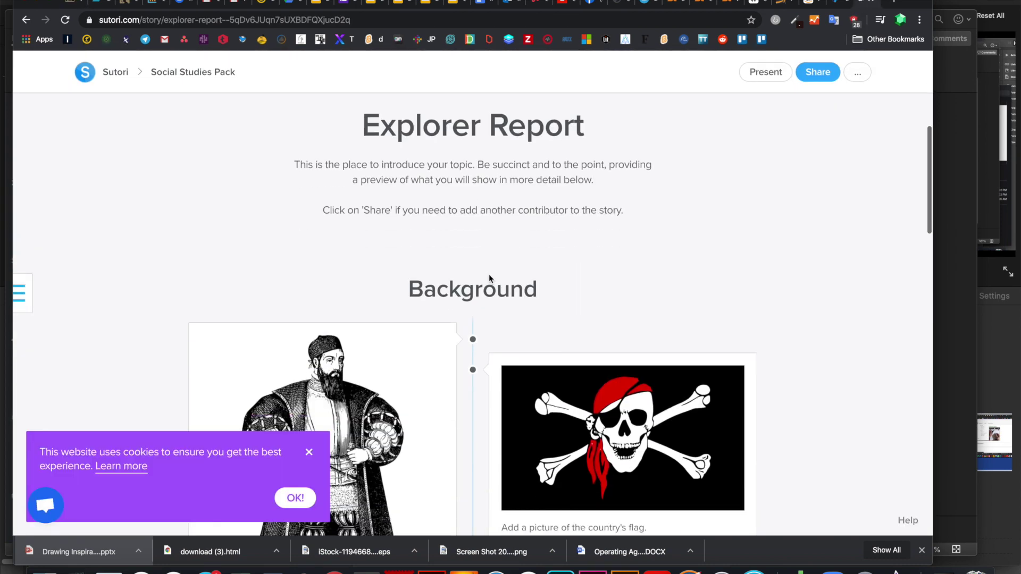
{"action": "scroll", "coordinate": [489, 273], "scroll_direction": "down", "scroll_amount": 2}
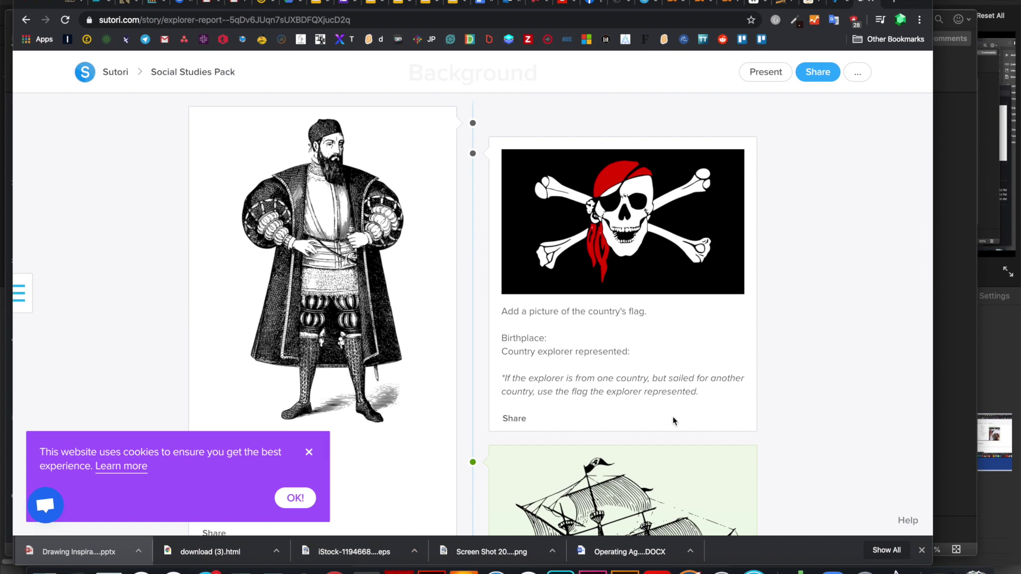
{"action": "scroll", "coordinate": [668, 448], "scroll_direction": "down", "scroll_amount": 5}
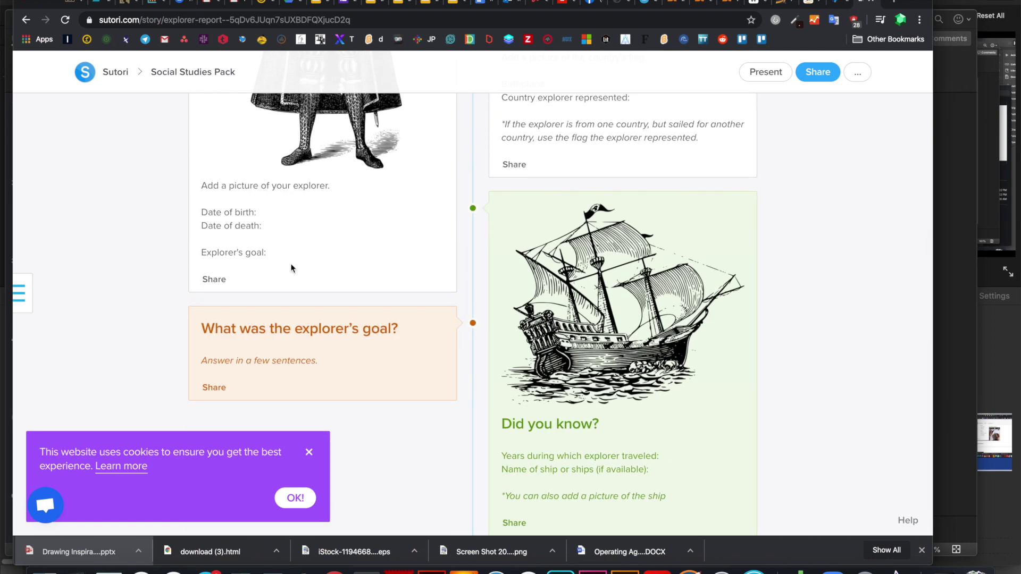
{"action": "scroll", "coordinate": [610, 414], "scroll_direction": "down", "scroll_amount": 5}
{"action": "scroll", "coordinate": [610, 415], "scroll_direction": "down", "scroll_amount": 8}
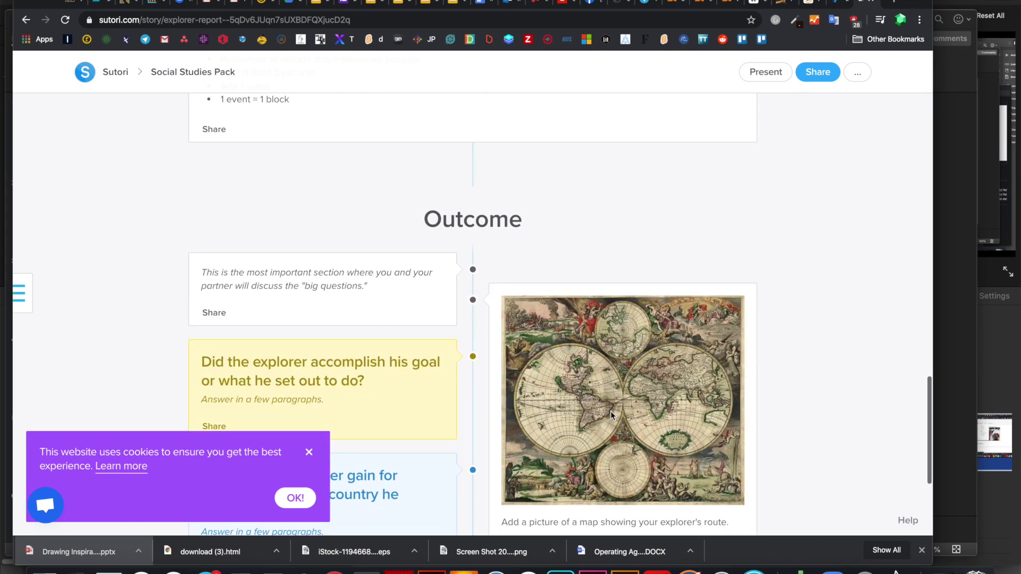
{"action": "scroll", "coordinate": [611, 417], "scroll_direction": "down", "scroll_amount": 5}
{"action": "scroll", "coordinate": [612, 416], "scroll_direction": "up", "scroll_amount": 4}
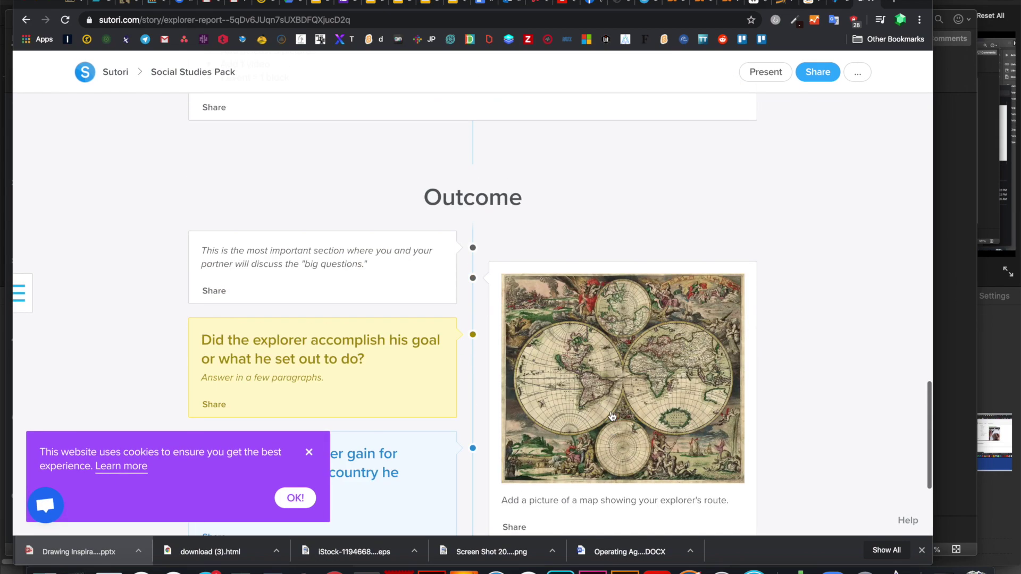
{"action": "scroll", "coordinate": [612, 416], "scroll_direction": "up", "scroll_amount": 20}
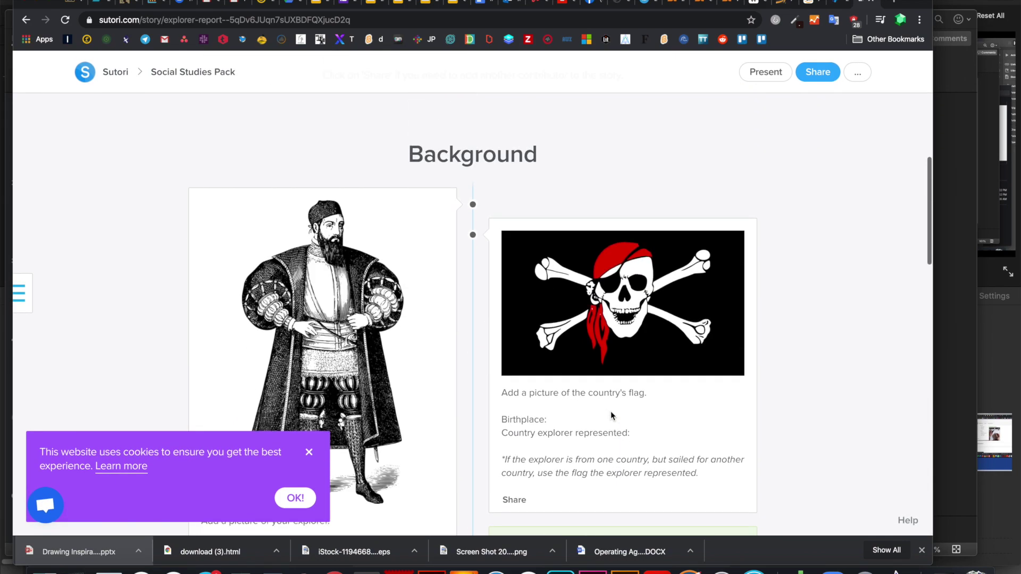
{"action": "scroll", "coordinate": [610, 416], "scroll_direction": "down", "scroll_amount": 1}
{"action": "scroll", "coordinate": [743, 485], "scroll_direction": "down", "scroll_amount": 6}
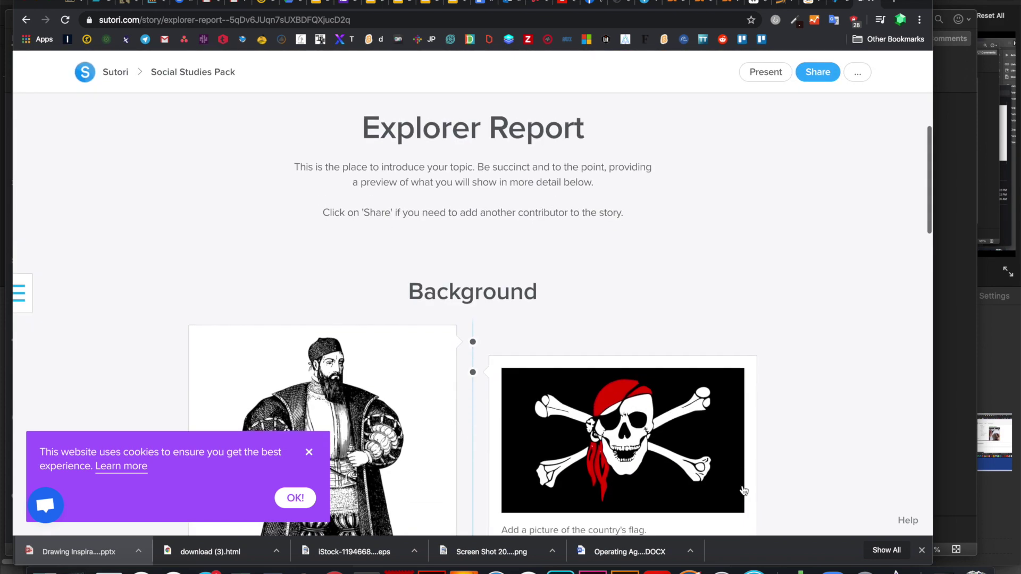
- Copy the timeline's embed code from the Share dialog's Embed tab
{"action": "left_click", "coordinate": [819, 72]}
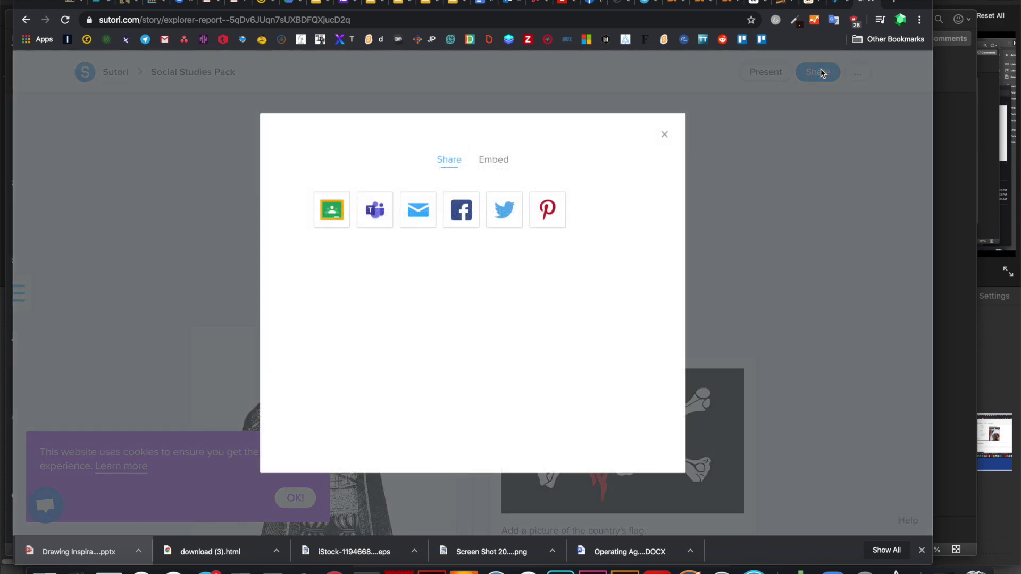
{"action": "left_click", "coordinate": [498, 163]}
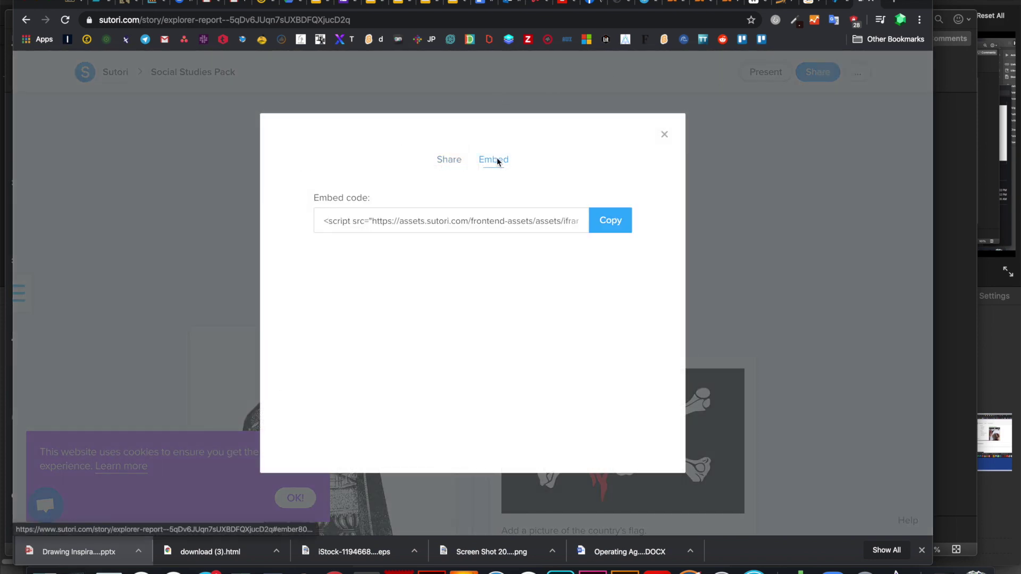
{"action": "left_click", "coordinate": [611, 223]}
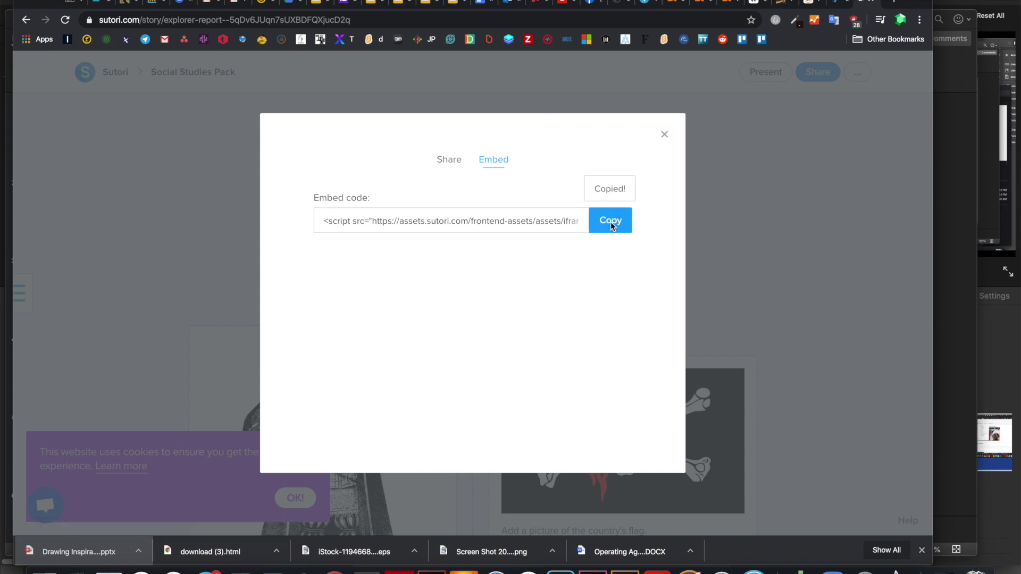
- Return to the course page and open the Drawing inspiration week 4 item for editing
{"action": "left_click", "coordinate": [68, 2]}
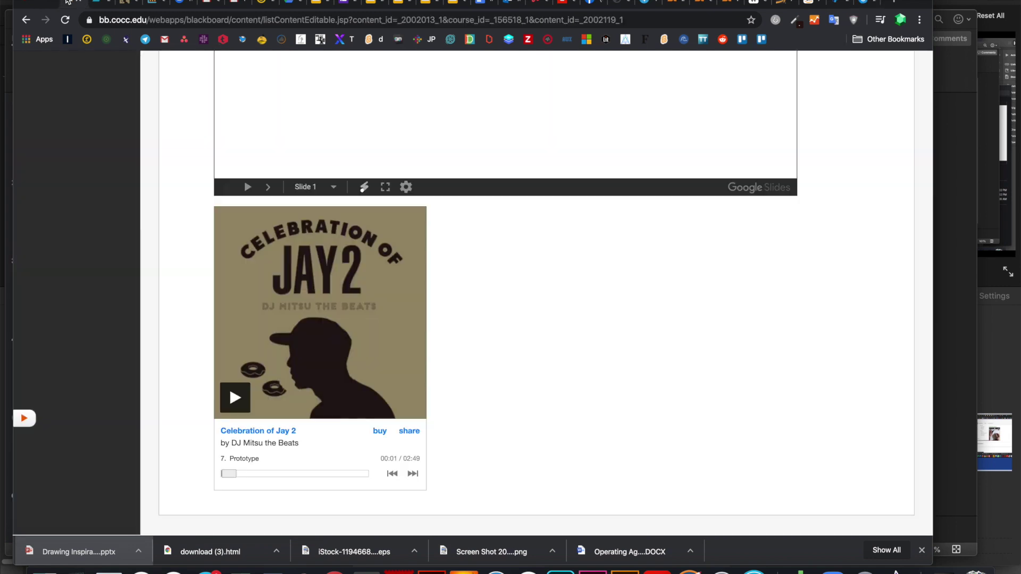
{"action": "scroll", "coordinate": [454, 314], "scroll_direction": "up", "scroll_amount": 8}
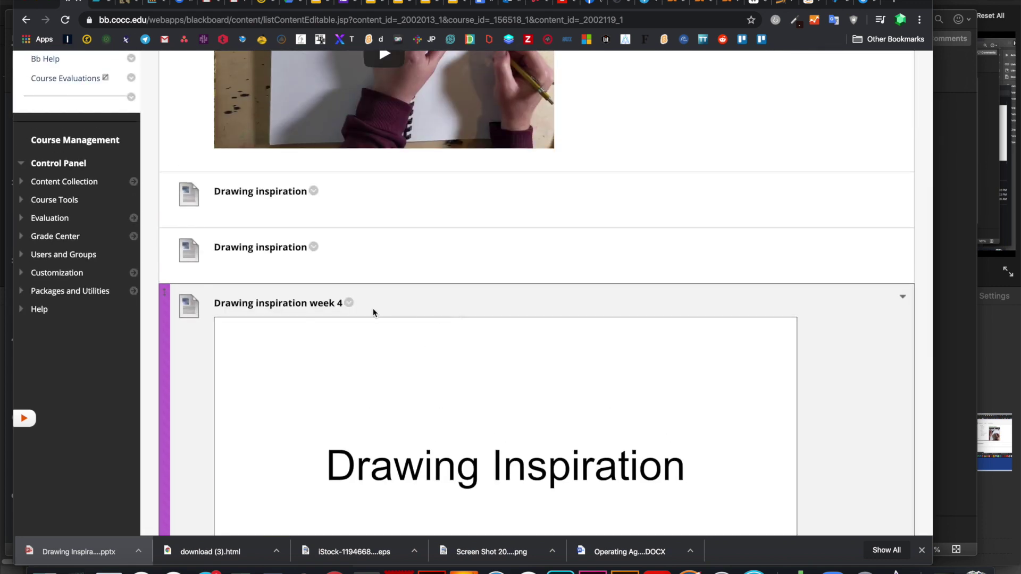
{"action": "left_click", "coordinate": [349, 301]}
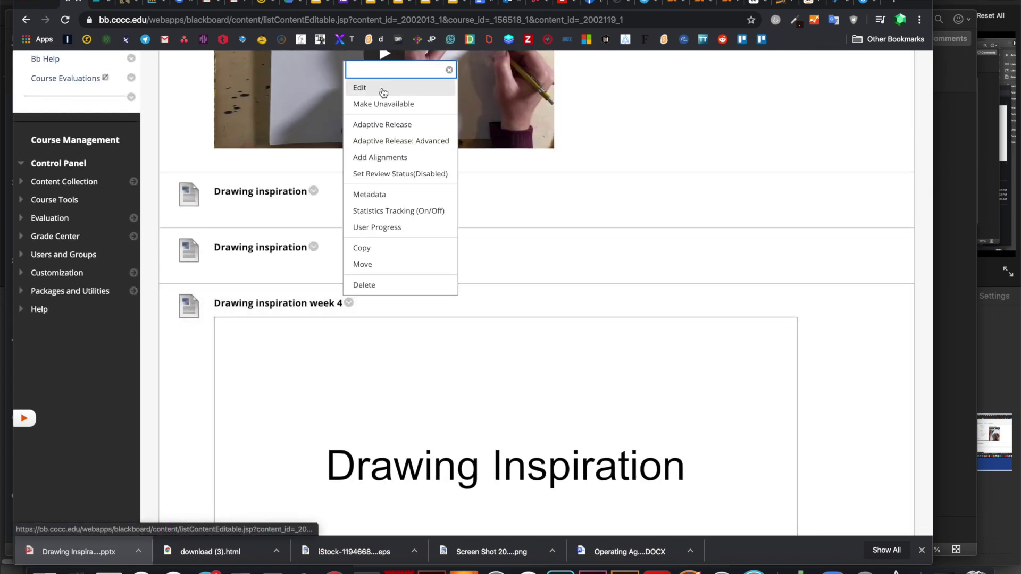
{"action": "left_click", "coordinate": [394, 90]}
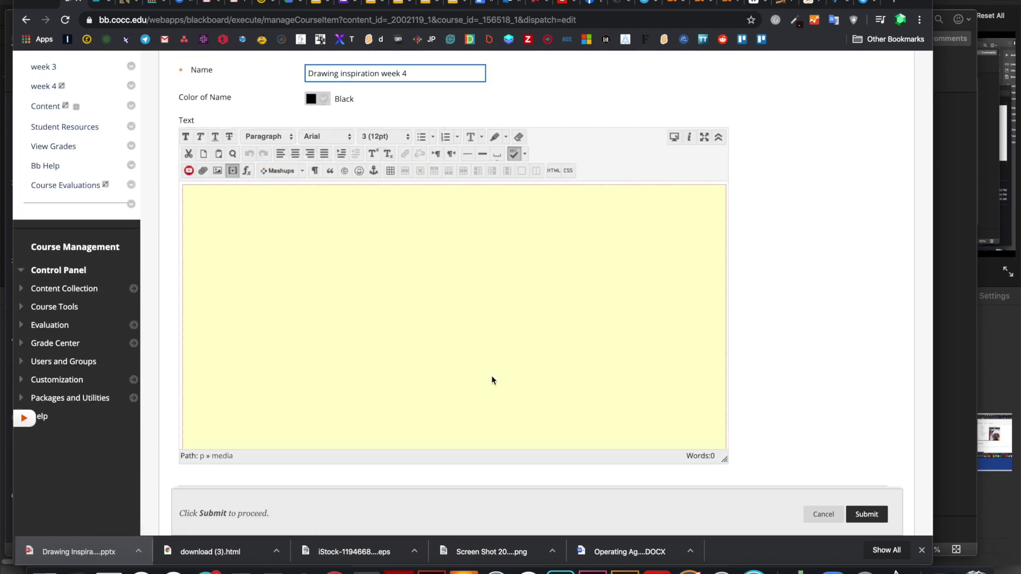
- Paste the Sutori embed code into the HTML source below the existing embeds and submit
{"action": "left_click", "coordinate": [553, 170]}
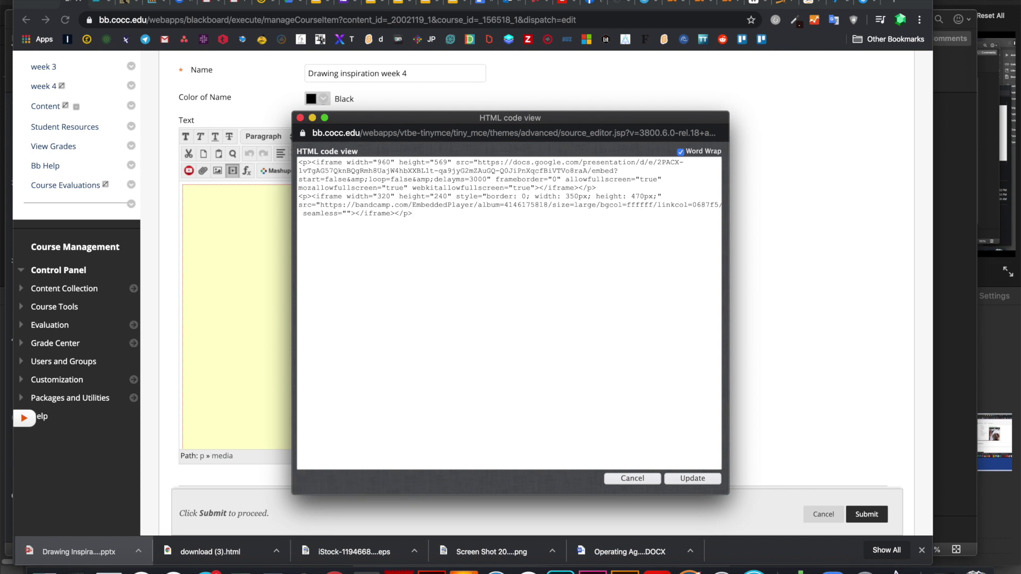
{"action": "key", "text": "super+v"}
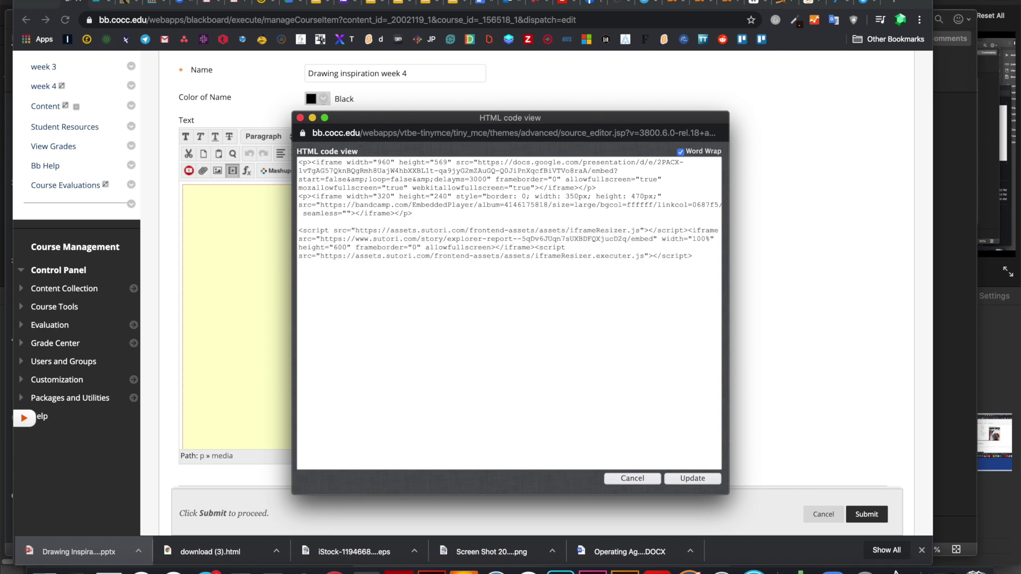
{"action": "left_click", "coordinate": [688, 480]}
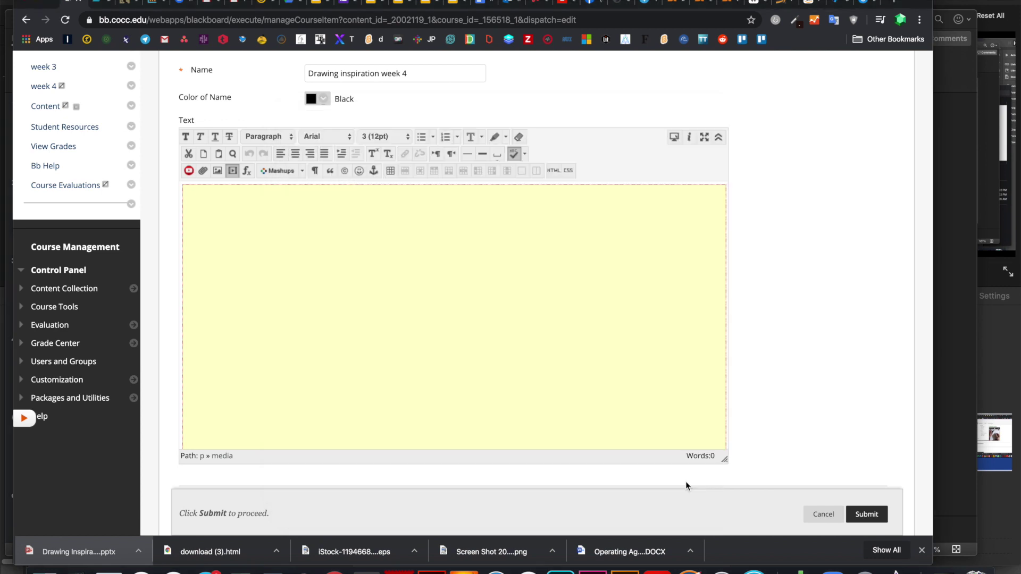
{"action": "scroll", "coordinate": [244, 231], "scroll_direction": "down", "scroll_amount": 3}
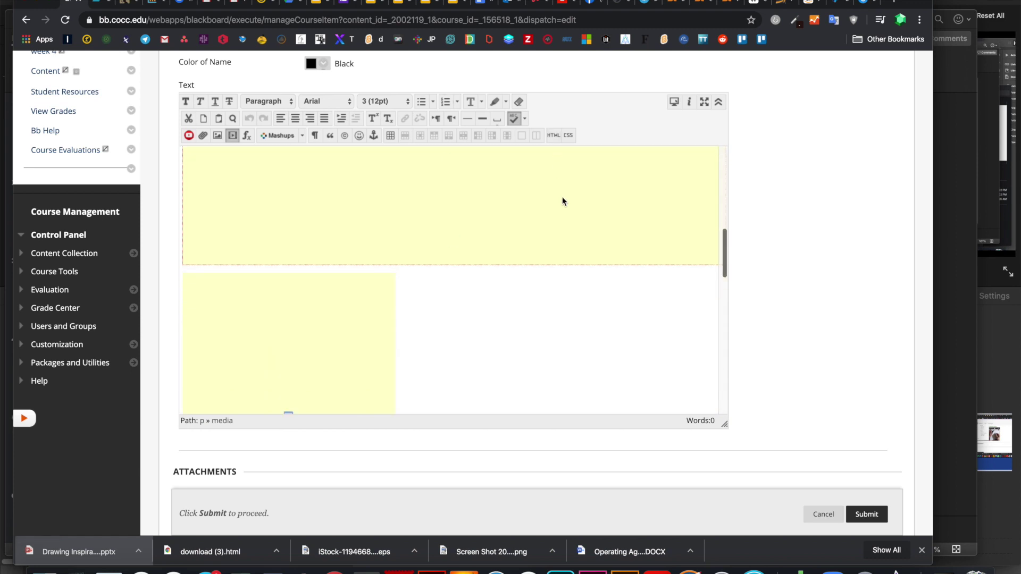
{"action": "left_click", "coordinate": [867, 514]}
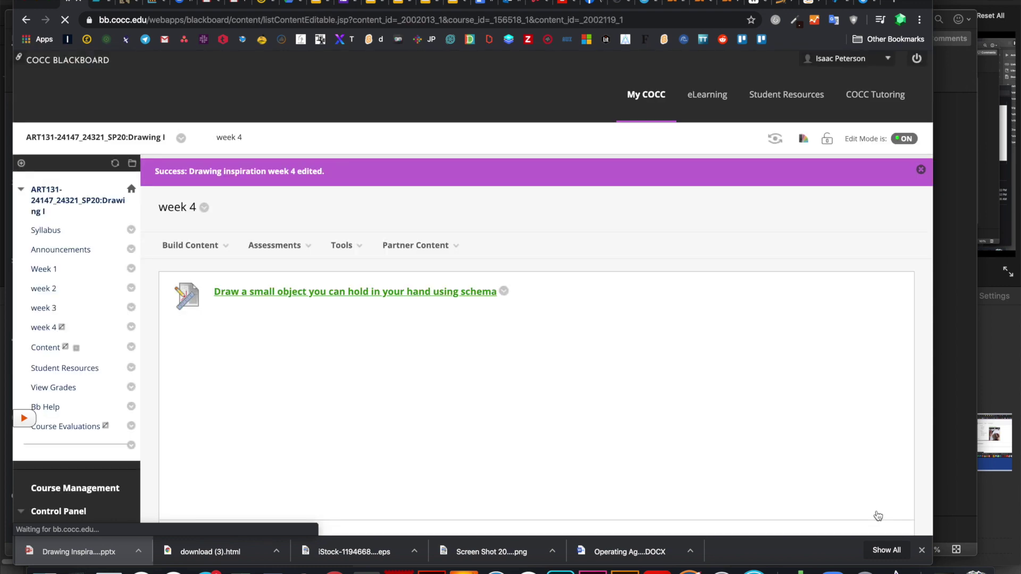
- Scroll through the week 4 item to check the slides, Bandcamp player and Sutori timeline
{"action": "scroll", "coordinate": [697, 367], "scroll_direction": "down", "scroll_amount": 15}
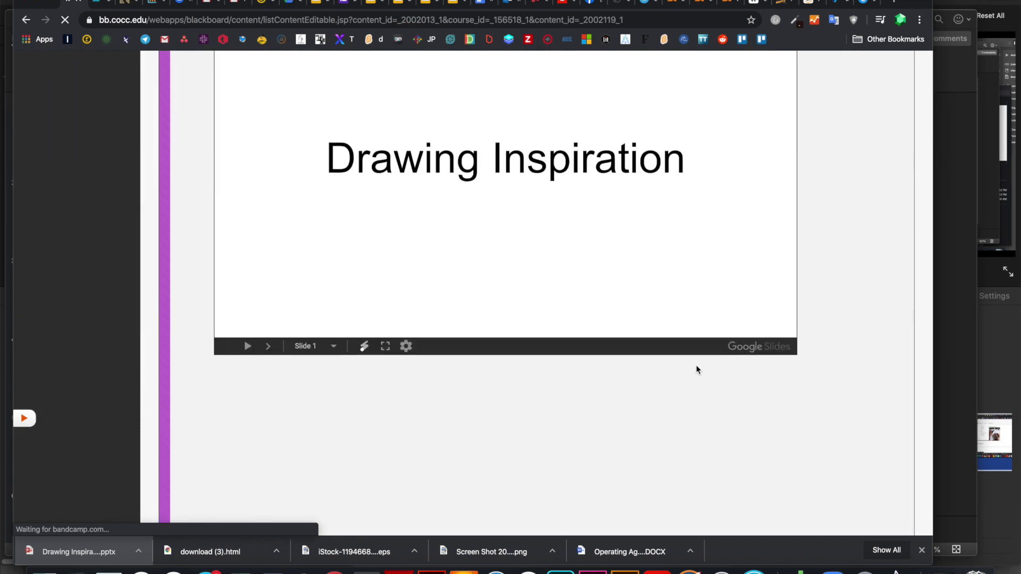
{"action": "scroll", "coordinate": [696, 369], "scroll_direction": "down", "scroll_amount": 5}
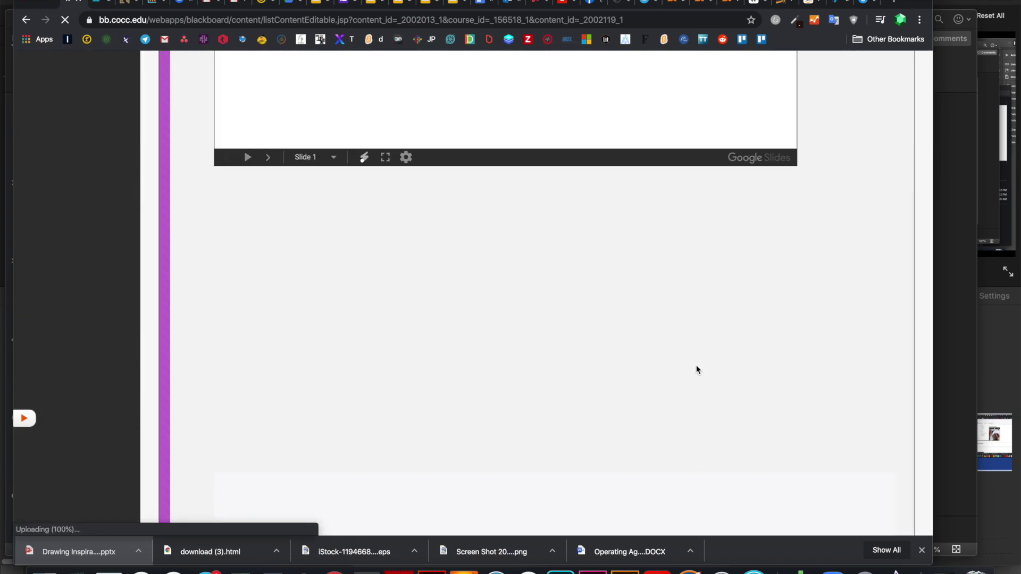
{"action": "scroll", "coordinate": [696, 369], "scroll_direction": "down", "scroll_amount": 3}
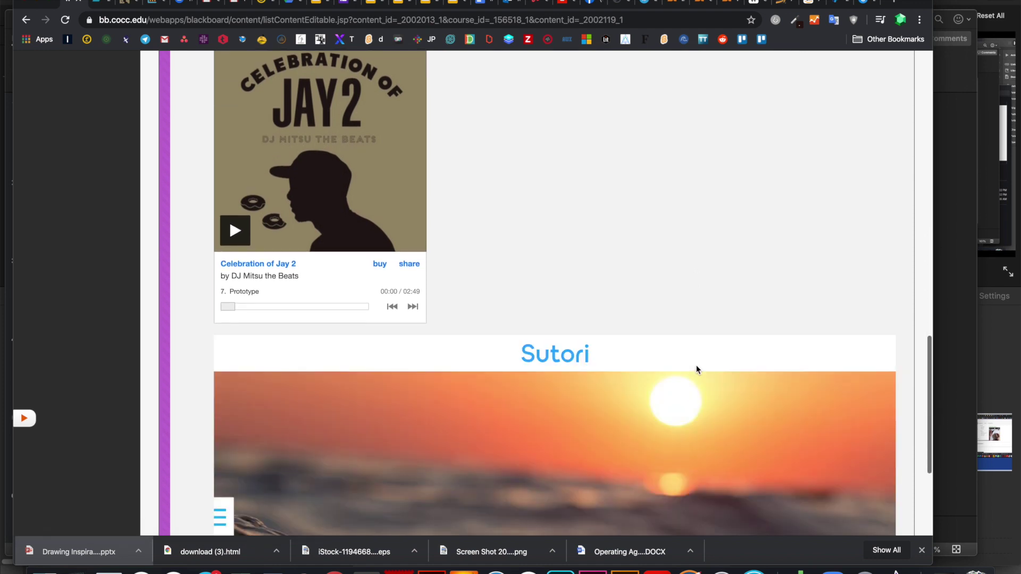
{"action": "scroll", "coordinate": [696, 368], "scroll_direction": "down", "scroll_amount": 8}
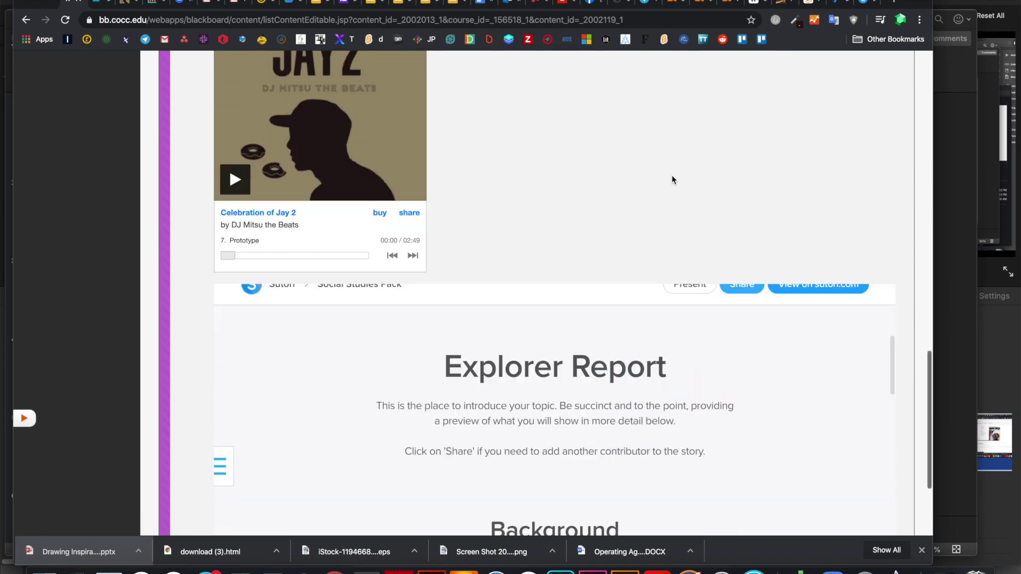
{"action": "scroll", "coordinate": [649, 375], "scroll_direction": "down", "scroll_amount": 10}
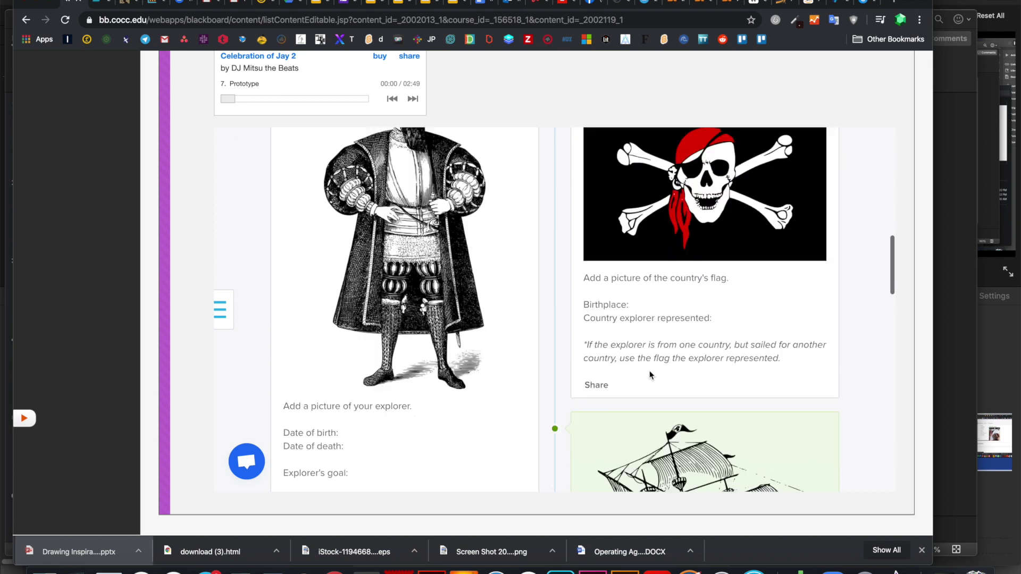
{"action": "scroll", "coordinate": [649, 375], "scroll_direction": "down", "scroll_amount": 10}
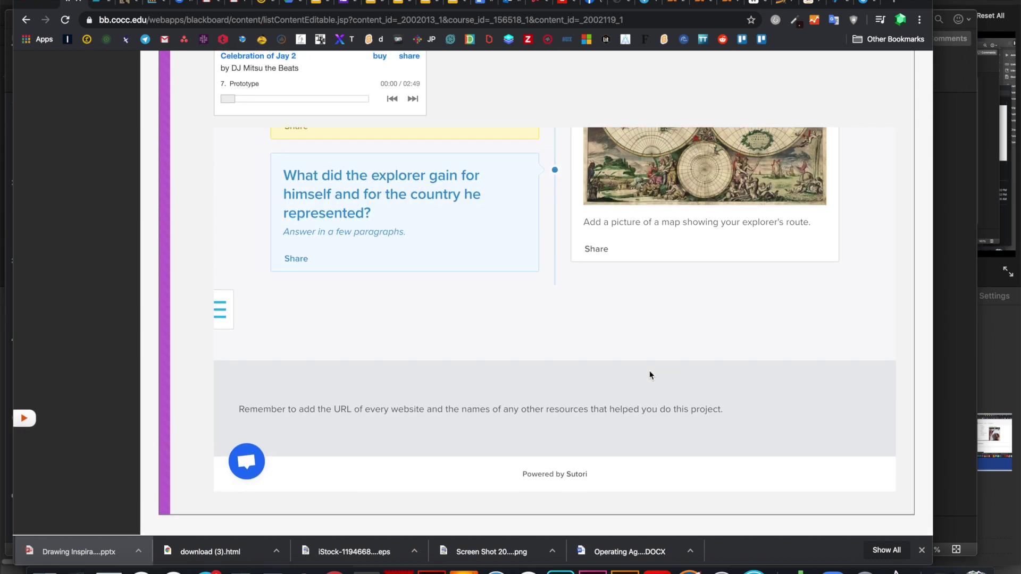
{"action": "scroll", "coordinate": [649, 371], "scroll_direction": "up", "scroll_amount": 20}
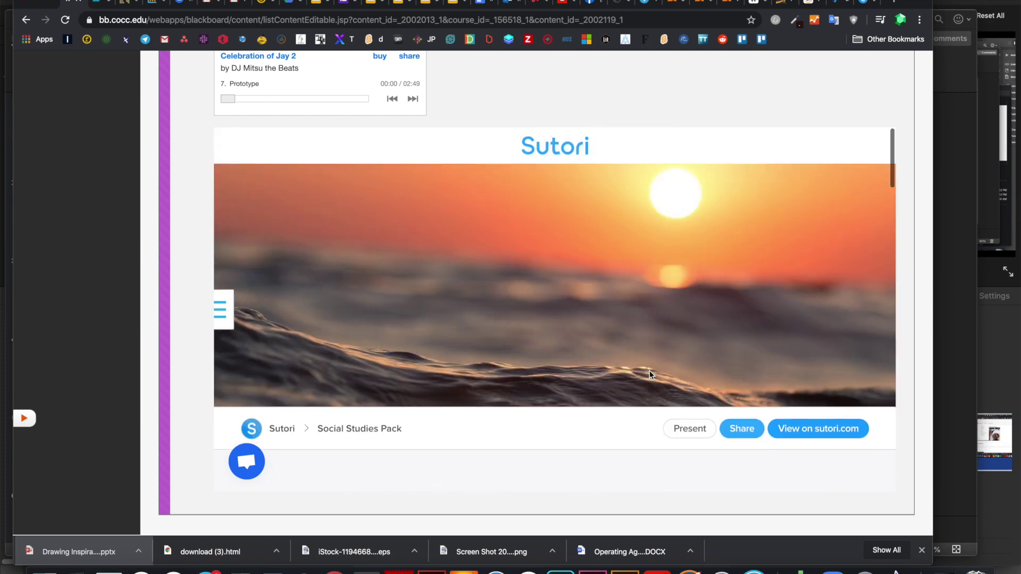
{"action": "scroll", "coordinate": [649, 374], "scroll_direction": "up", "scroll_amount": 20}
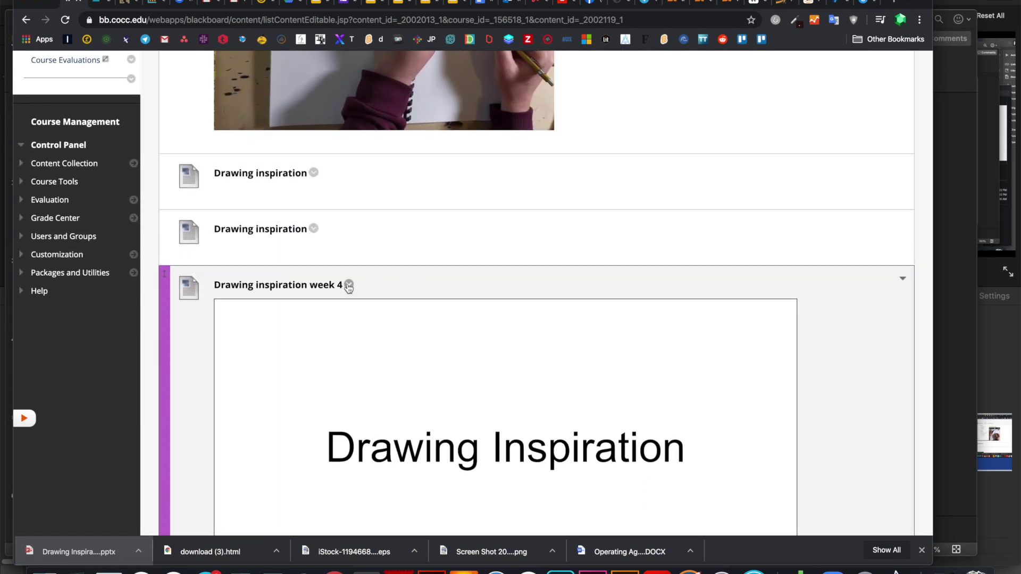
- Reopen the week 4 item's edit page, then switch to the Google Forms questionnaire
{"action": "left_click", "coordinate": [348, 286]}
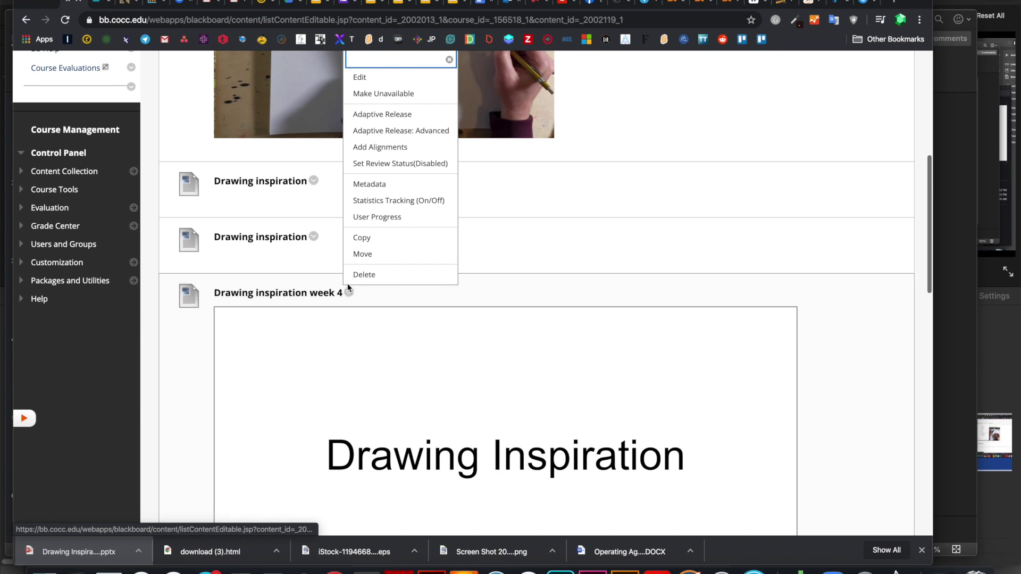
{"action": "left_click", "coordinate": [360, 77]}
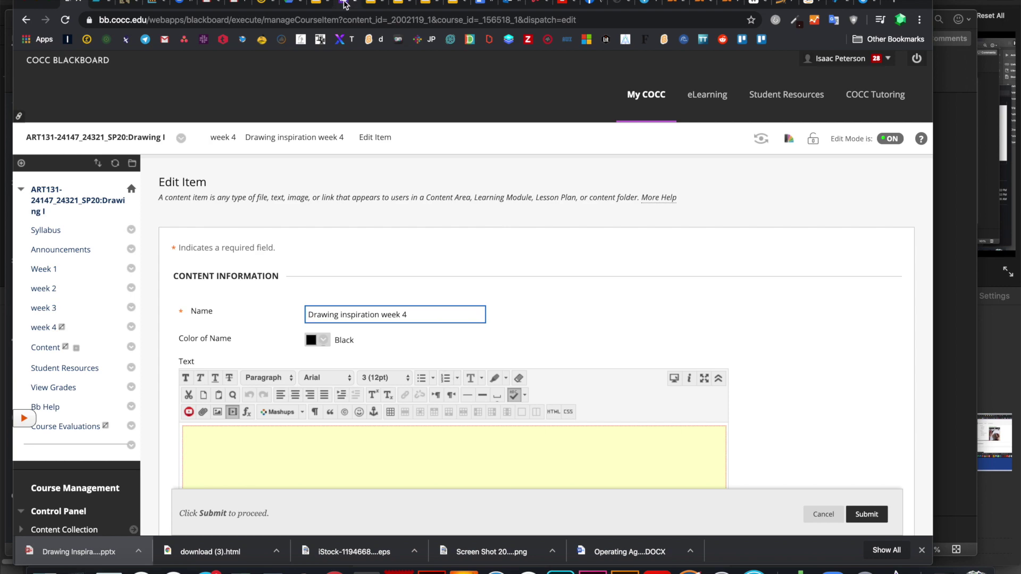
{"action": "left_click", "coordinate": [344, 4]}
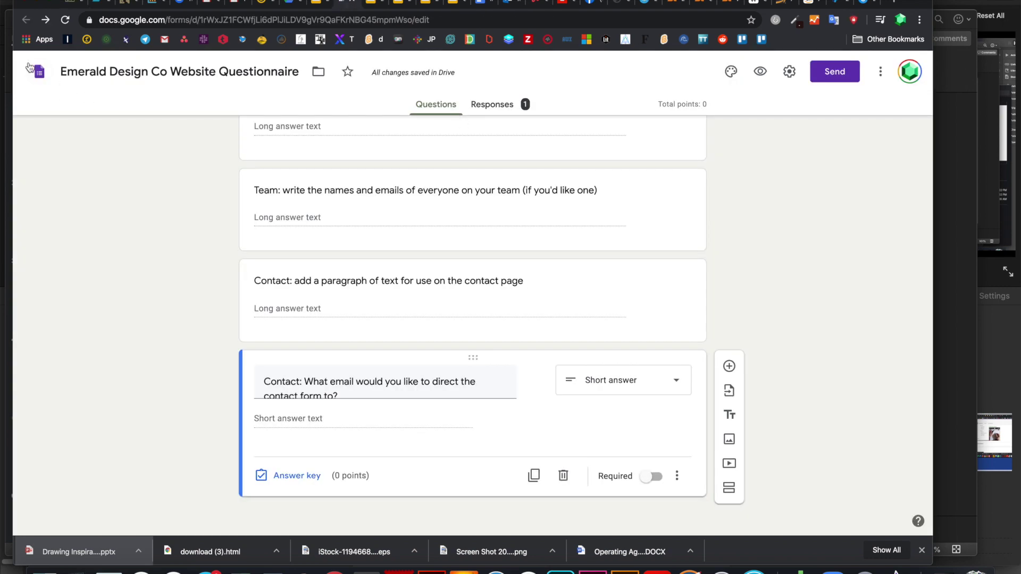
- Adjust the questionnaire's quiz settings and save them
{"action": "scroll", "coordinate": [348, 144], "scroll_direction": "up", "scroll_amount": 20}
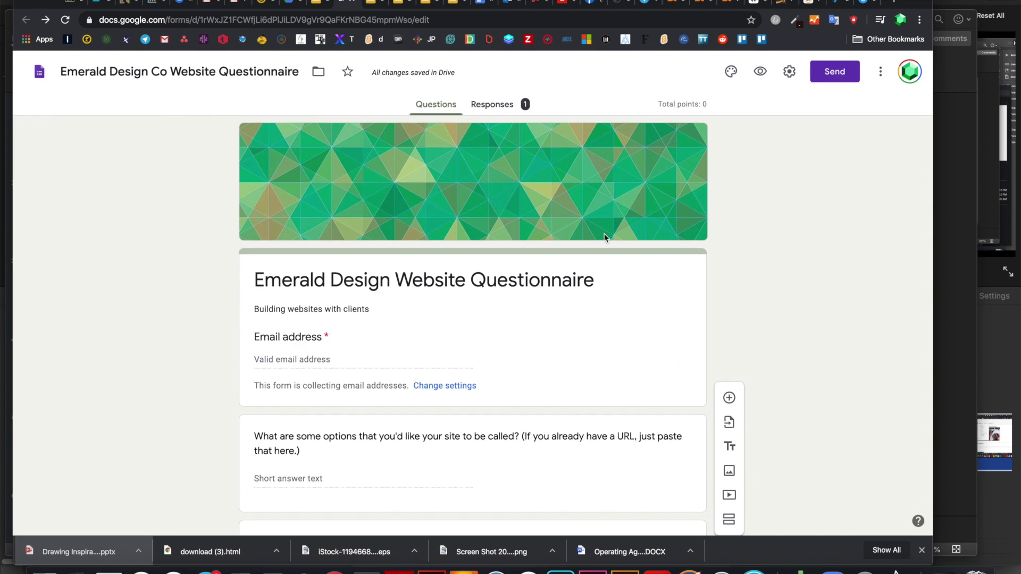
{"action": "left_click", "coordinate": [789, 72]}
{"action": "left_click", "coordinate": [592, 132]}
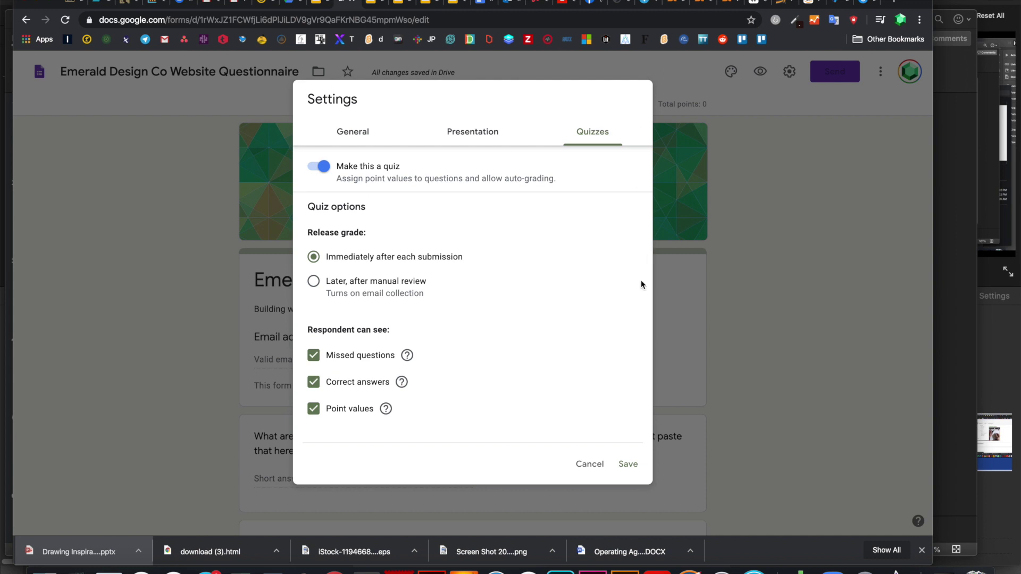
{"action": "left_click", "coordinate": [630, 464]}
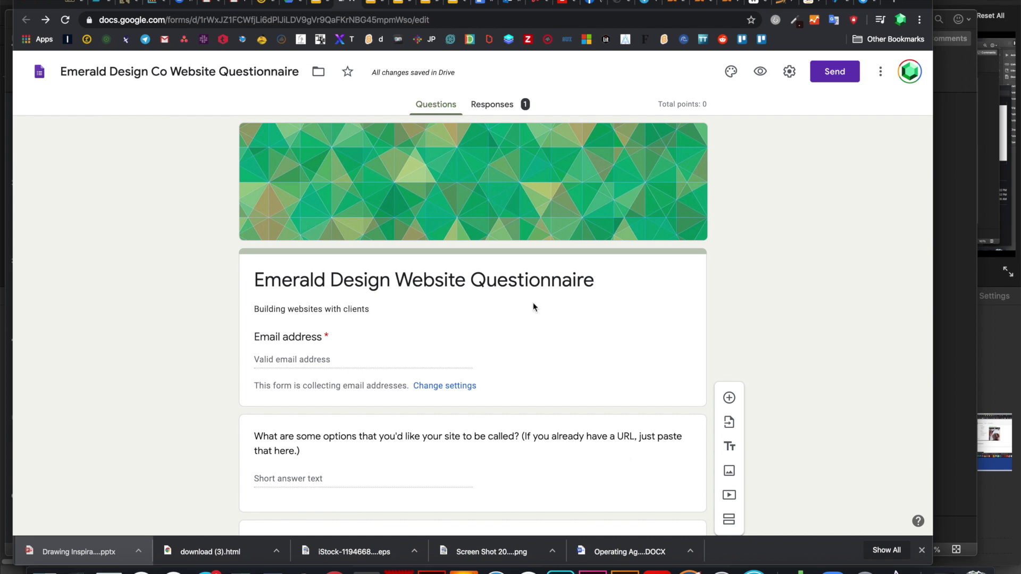
- Copy the form's 640 x 2752 px iframe embed code and return to Blackboard
{"action": "left_click", "coordinate": [833, 70]}
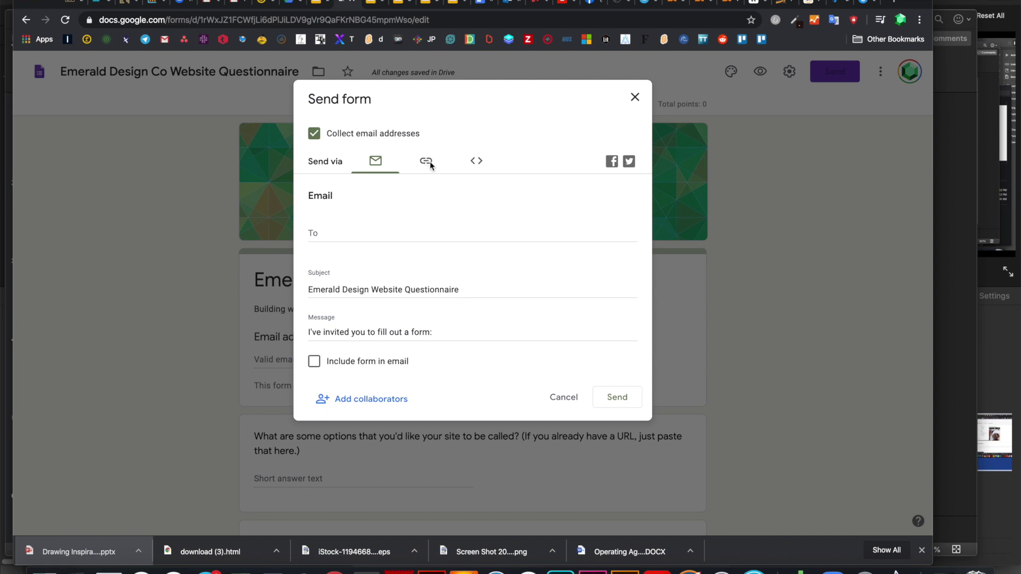
{"action": "left_click", "coordinate": [476, 161]}
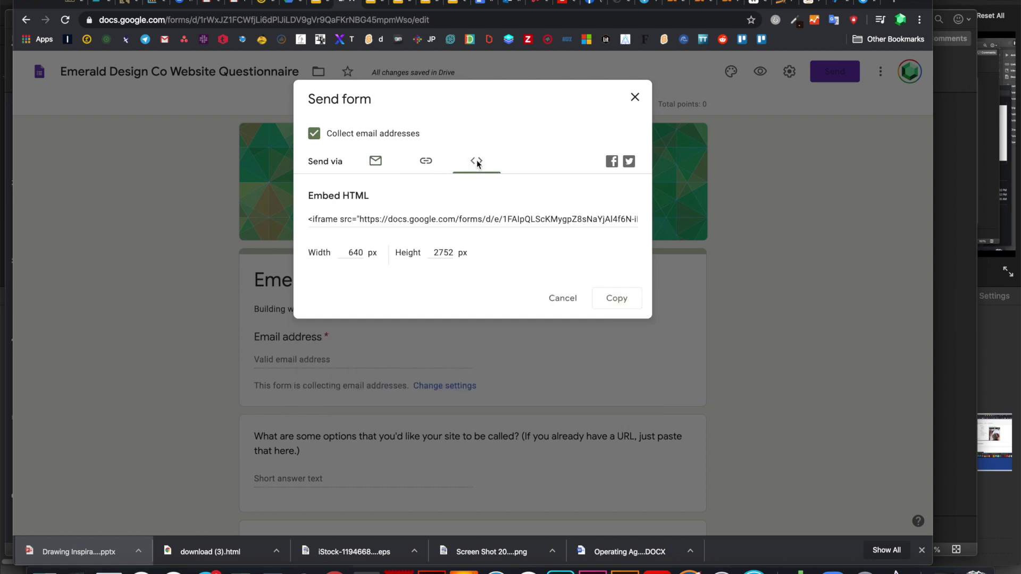
{"action": "left_click", "coordinate": [450, 223]}
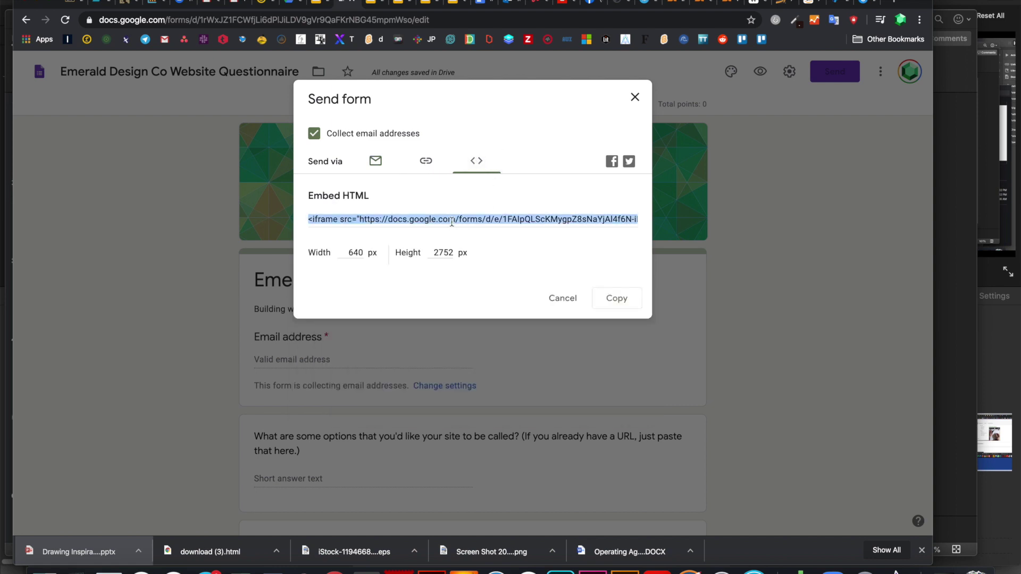
{"action": "left_click", "coordinate": [617, 301]}
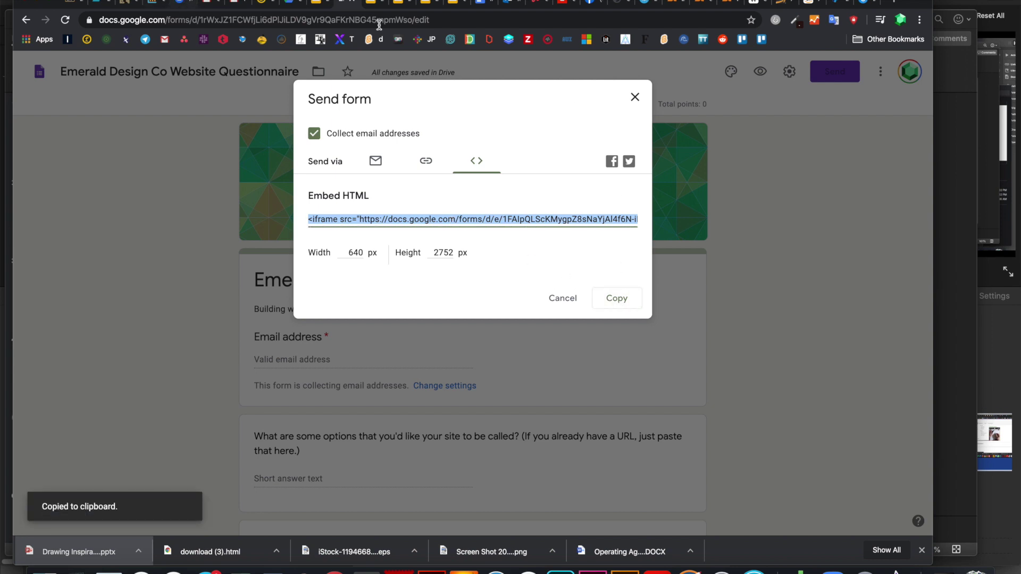
{"action": "left_click", "coordinate": [64, 2]}
- Paste the Google Forms iframe code on a new line below the Sutori embed and submit the item
{"action": "scroll", "coordinate": [453, 307], "scroll_direction": "down", "scroll_amount": 10}
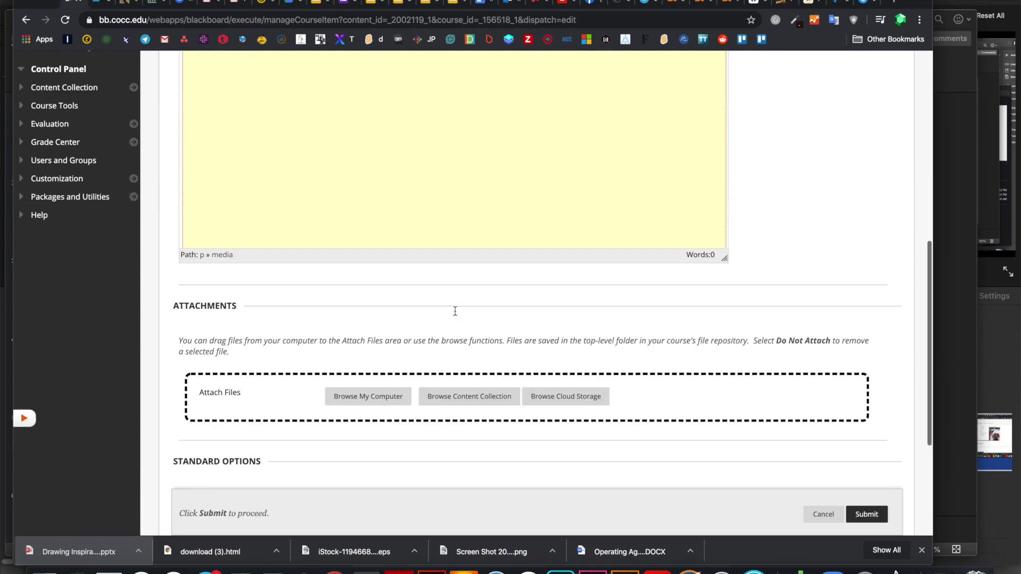
{"action": "scroll", "coordinate": [455, 311], "scroll_direction": "up", "scroll_amount": 4}
{"action": "scroll", "coordinate": [455, 311], "scroll_direction": "up", "scroll_amount": 2}
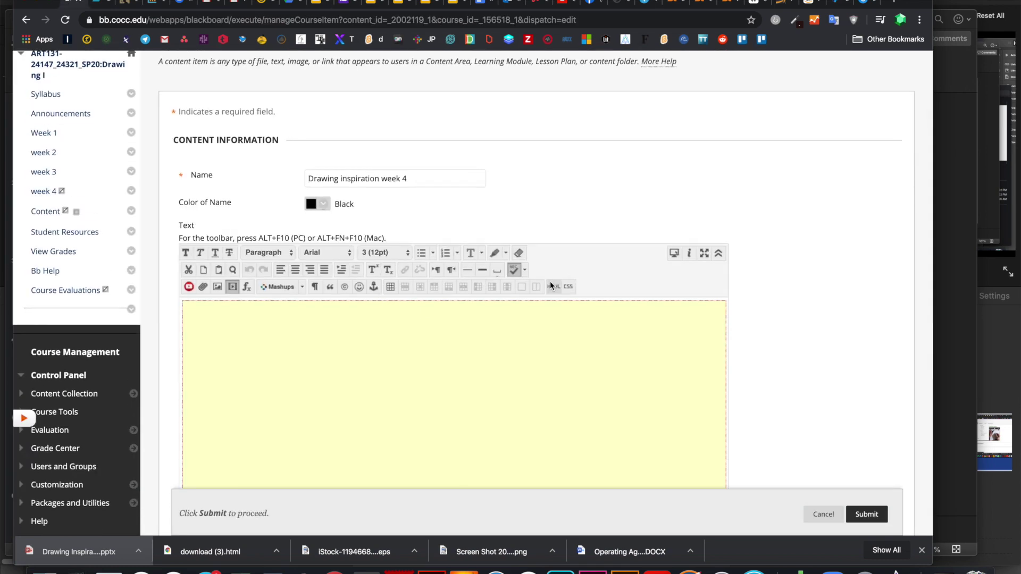
{"action": "left_click", "coordinate": [554, 287]}
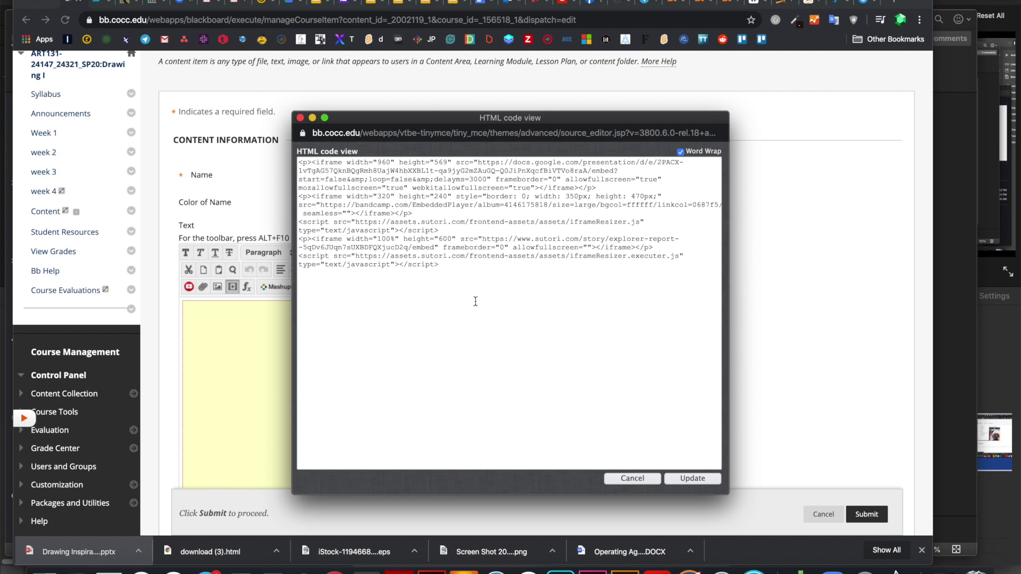
{"action": "key", "text": "Return"}
{"action": "key", "text": "super+v"}
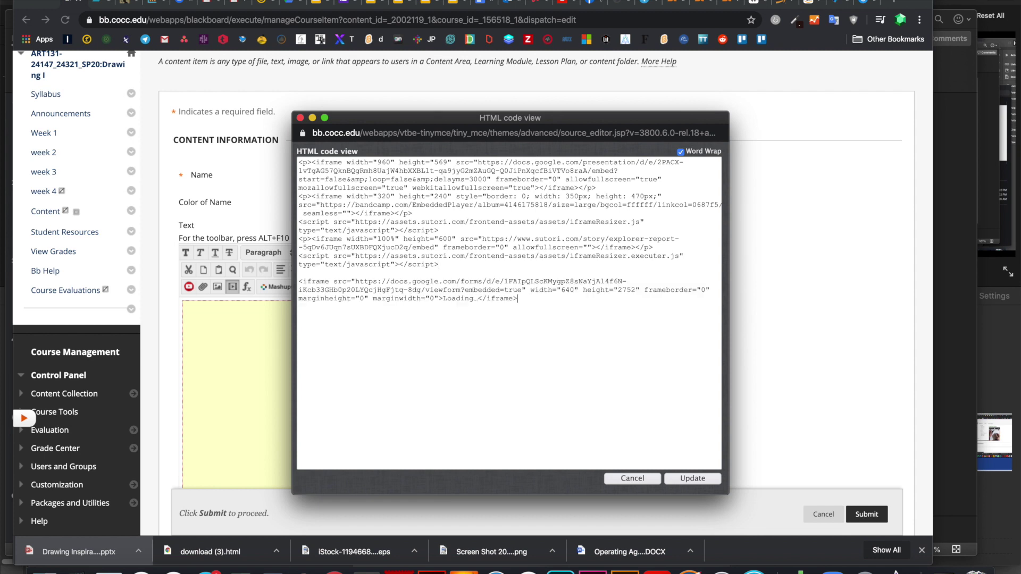
{"action": "left_click", "coordinate": [695, 479]}
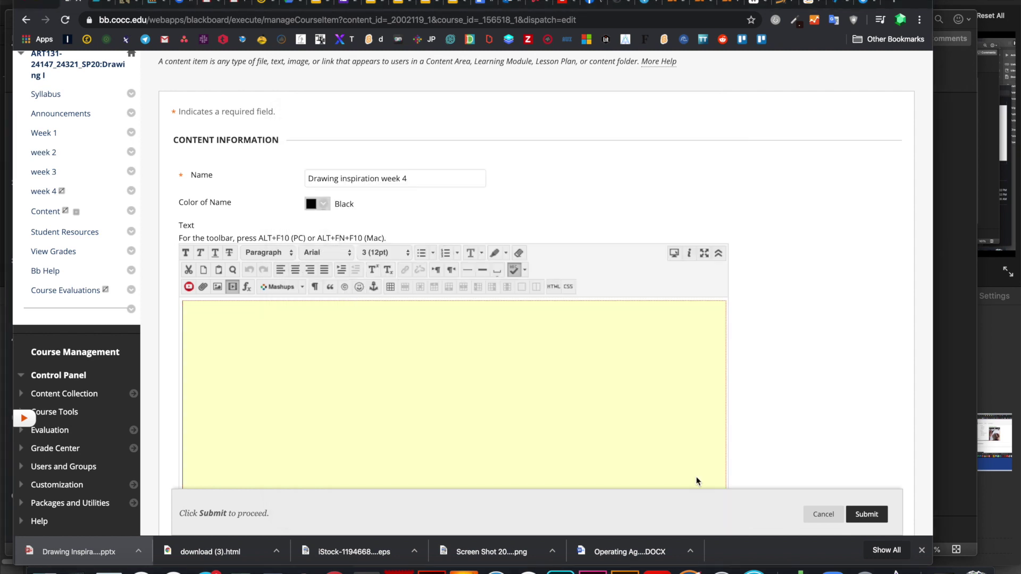
{"action": "left_click", "coordinate": [868, 515]}
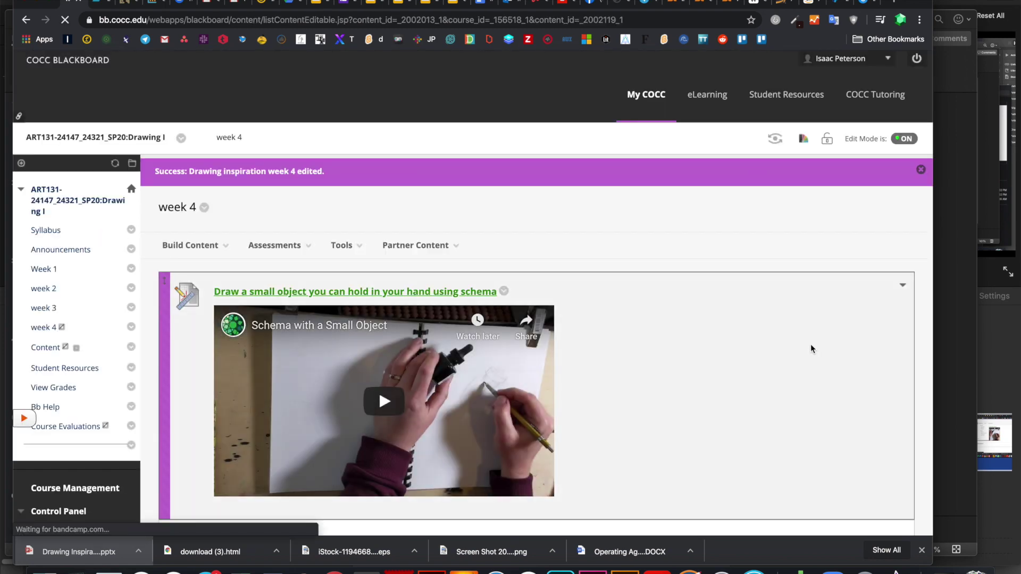
- Scroll to the embedded questionnaire and fill the Email field from the autofill suggestion
{"action": "scroll", "coordinate": [811, 349], "scroll_direction": "down", "scroll_amount": 10}
{"action": "scroll", "coordinate": [810, 348], "scroll_direction": "down", "scroll_amount": 6}
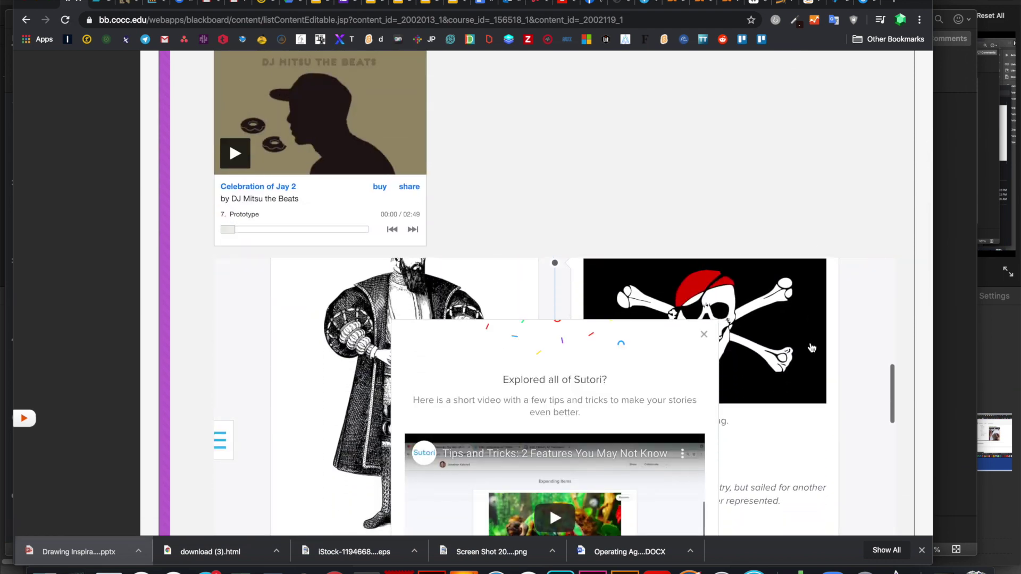
{"action": "scroll", "coordinate": [800, 209], "scroll_direction": "down", "scroll_amount": 5}
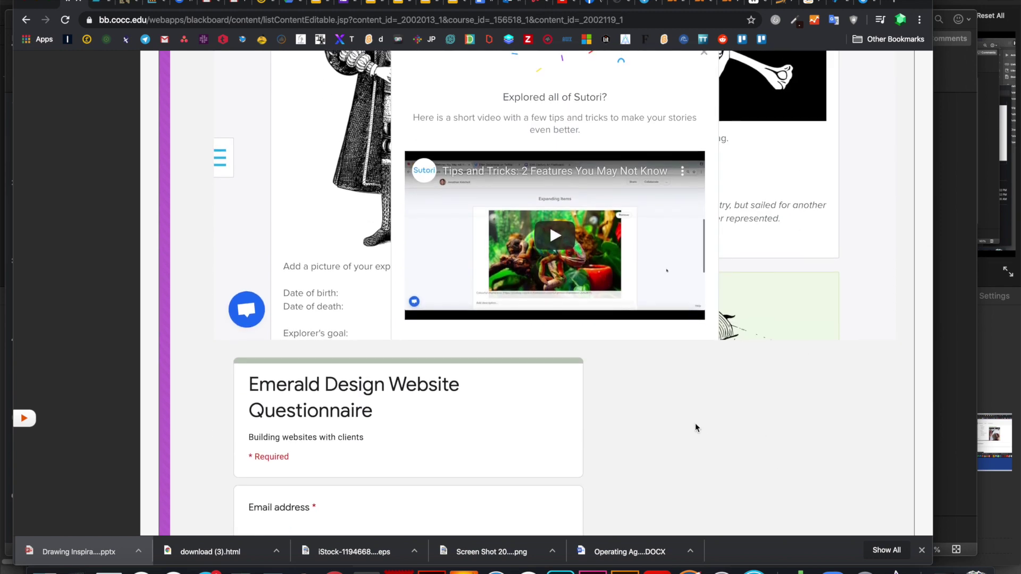
{"action": "scroll", "coordinate": [695, 426], "scroll_direction": "down", "scroll_amount": 5}
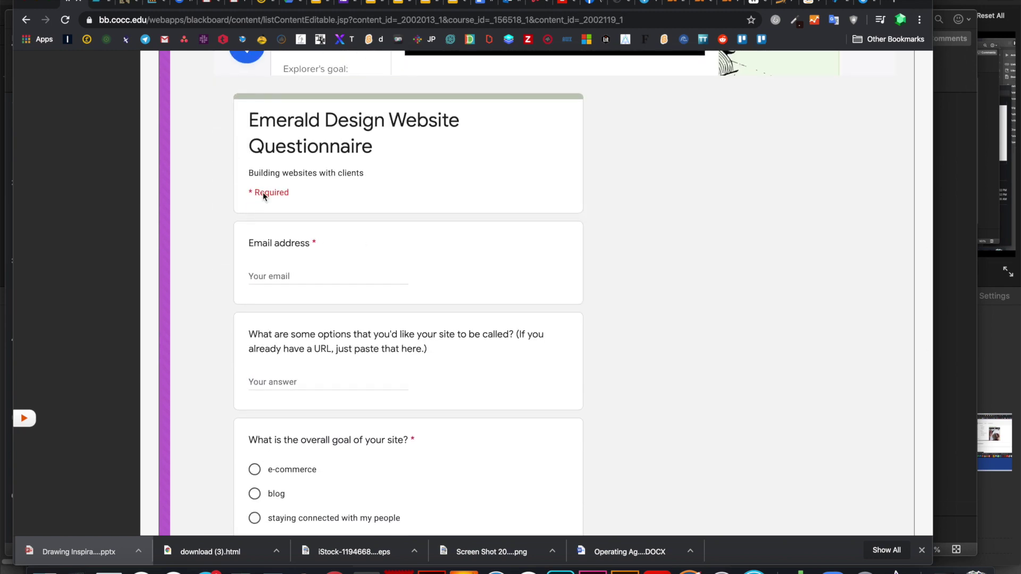
{"action": "left_click", "coordinate": [271, 273]}
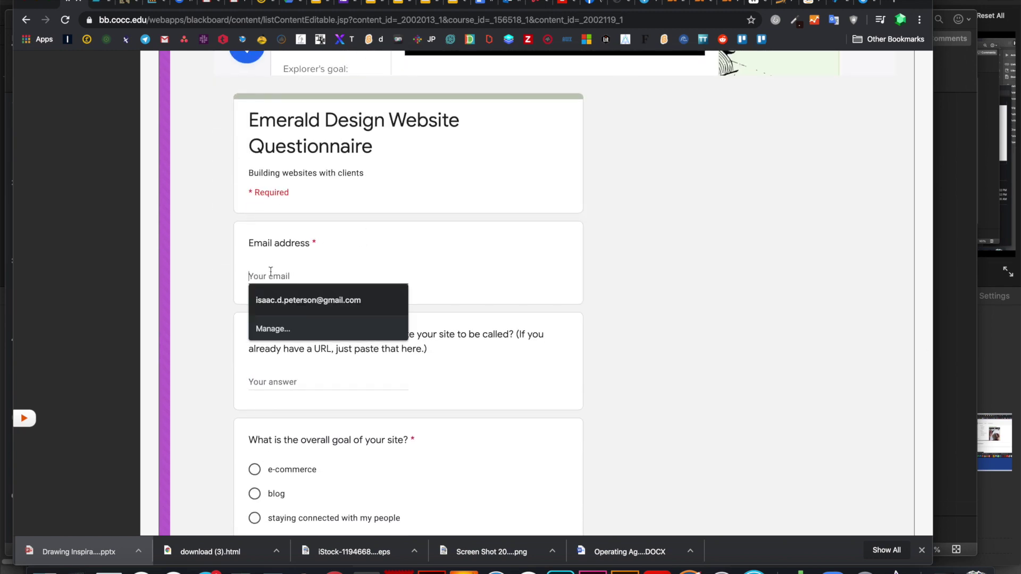
{"action": "left_click", "coordinate": [297, 300]}
{"action": "left_click", "coordinate": [308, 374]}
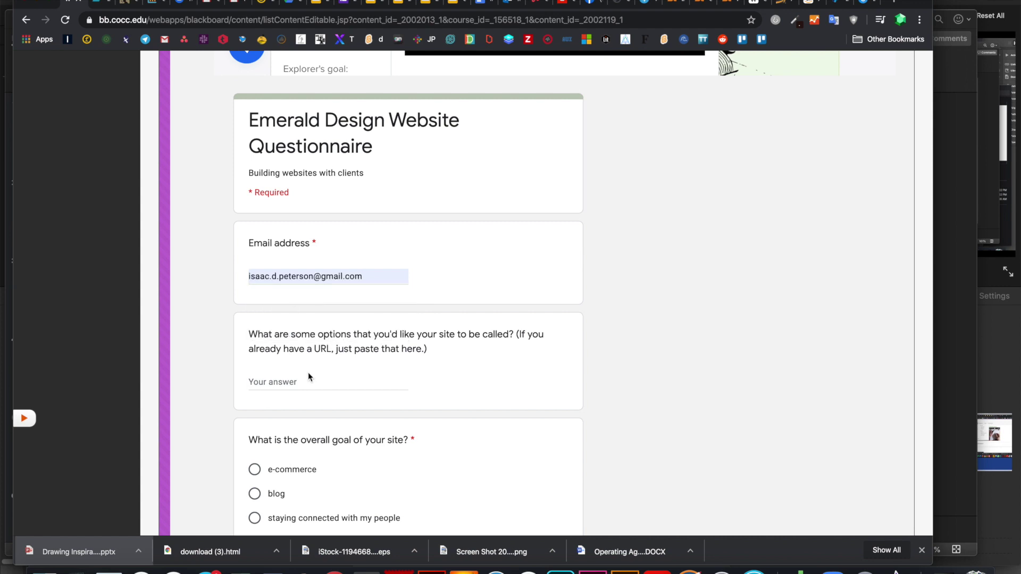
- Try the goal answers blog and e-commerce, settling on 'staying connected with my people'
{"action": "left_click", "coordinate": [282, 381]}
{"action": "scroll", "coordinate": [565, 446], "scroll_direction": "up", "scroll_amount": 2}
{"action": "scroll", "coordinate": [567, 451], "scroll_direction": "down", "scroll_amount": 4}
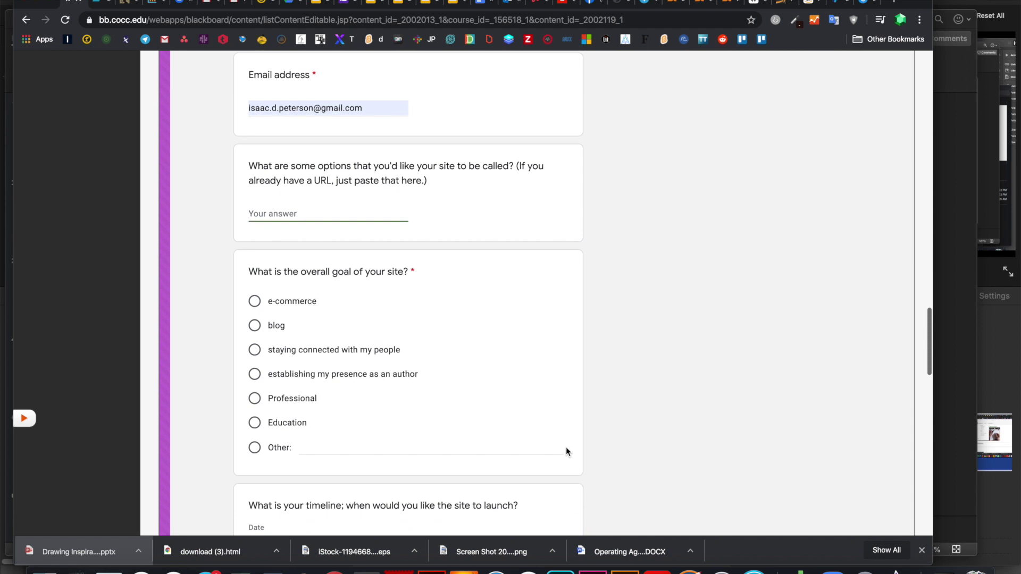
{"action": "scroll", "coordinate": [566, 451], "scroll_direction": "down", "scroll_amount": 2}
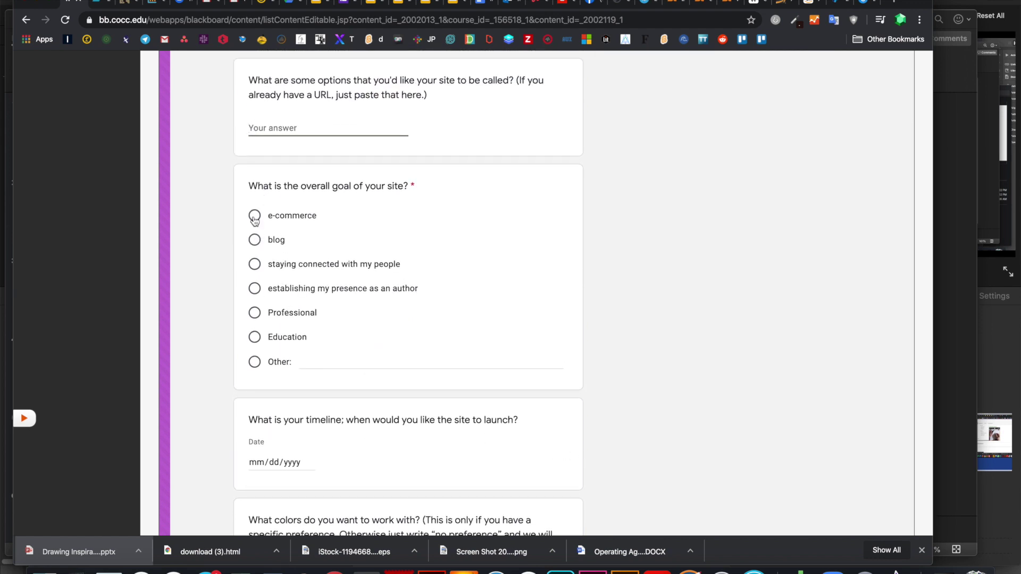
{"action": "left_click", "coordinate": [256, 239]}
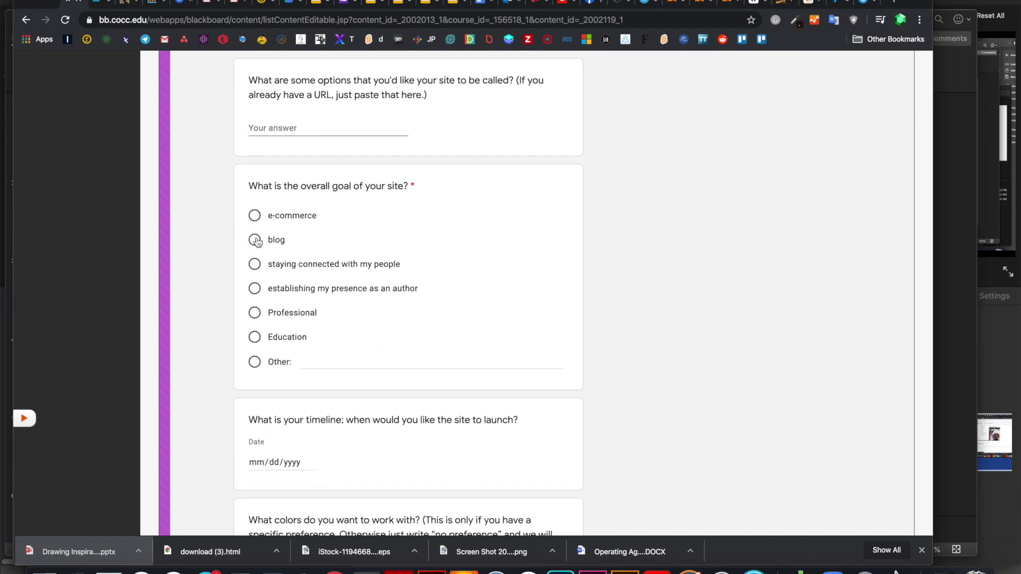
{"action": "left_click", "coordinate": [255, 218]}
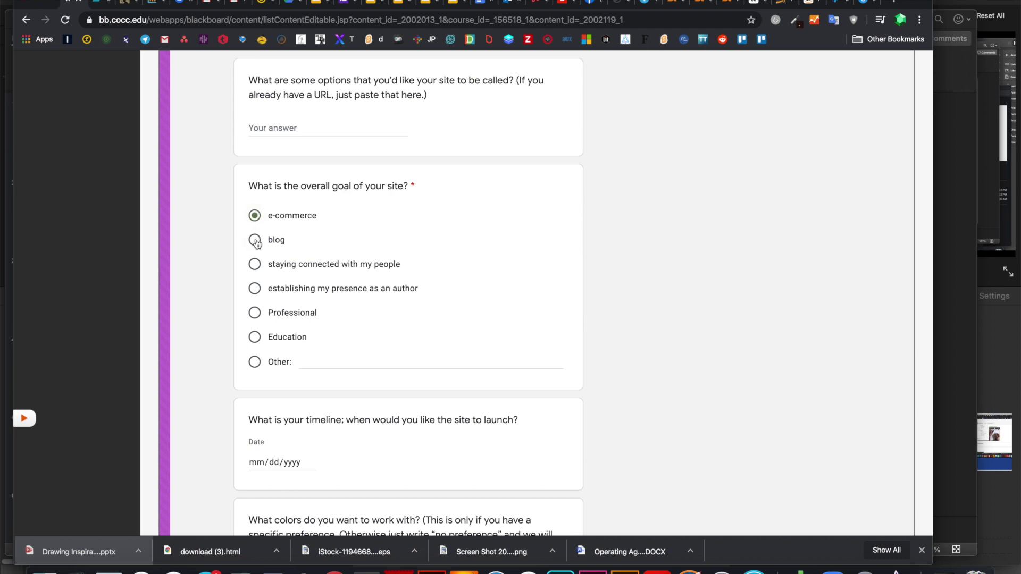
{"action": "left_click", "coordinate": [255, 240]}
{"action": "left_click", "coordinate": [255, 268]}
{"action": "scroll", "coordinate": [449, 238], "scroll_direction": "up", "scroll_amount": 1}
{"action": "scroll", "coordinate": [449, 238], "scroll_direction": "up", "scroll_amount": 2}
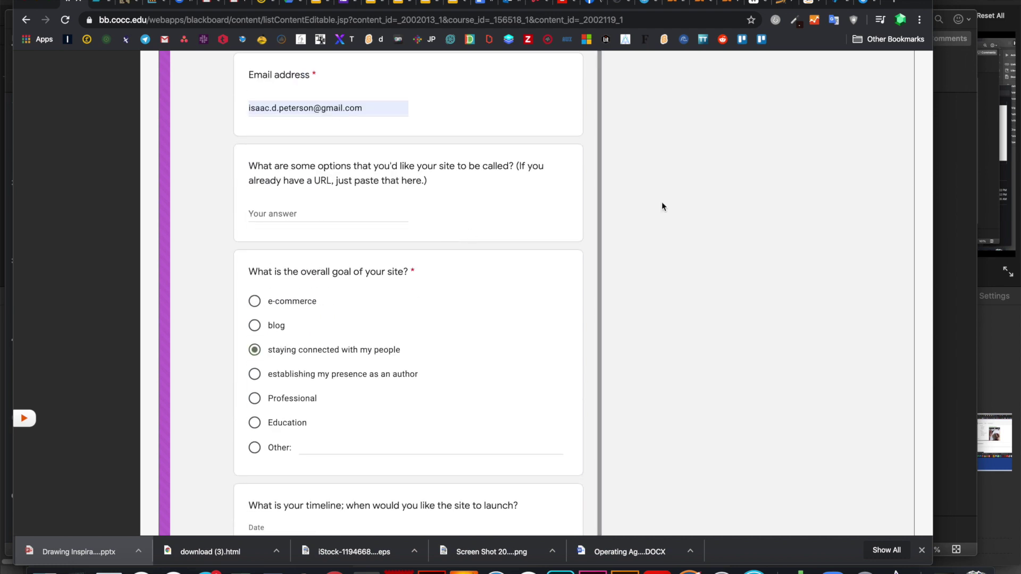
{"action": "scroll", "coordinate": [819, 159], "scroll_direction": "up", "scroll_amount": 5}
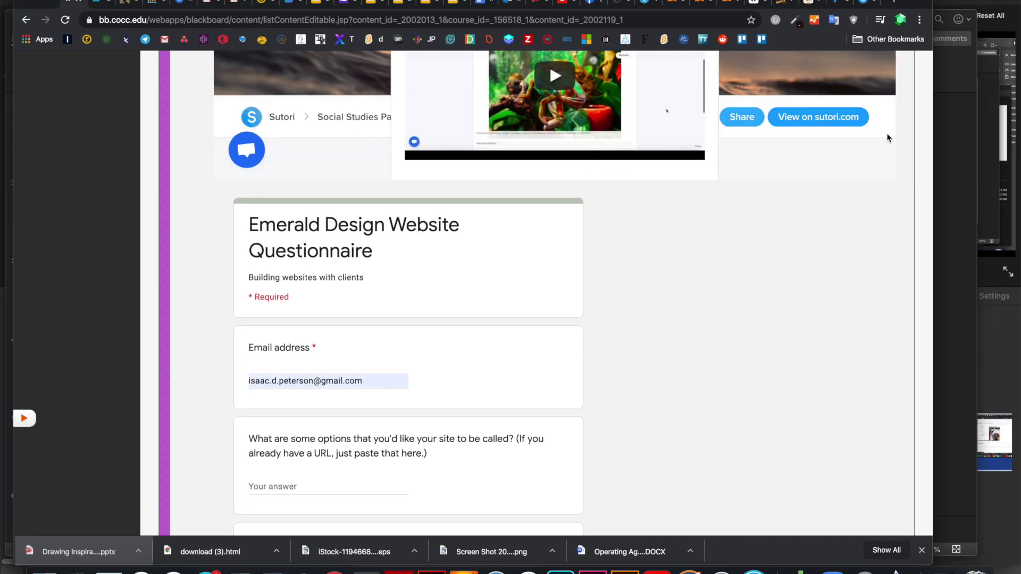
{"action": "scroll", "coordinate": [908, 129], "scroll_direction": "up", "scroll_amount": 10}
{"action": "scroll", "coordinate": [908, 129], "scroll_direction": "up", "scroll_amount": 15}
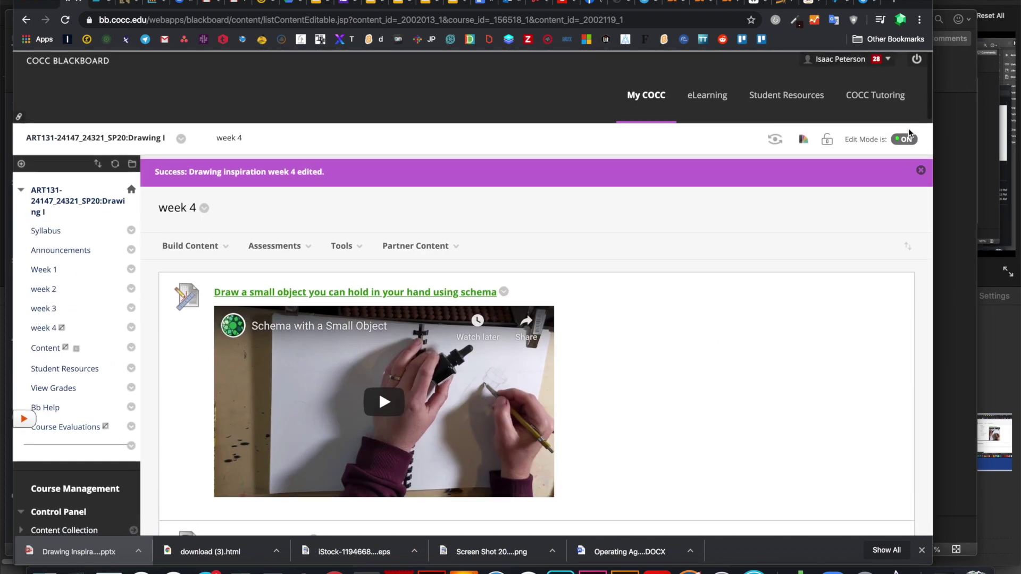
{"action": "left_click", "coordinate": [415, 245]}
{"action": "left_click", "coordinate": [284, 243]}
{"action": "left_click", "coordinate": [281, 244]}
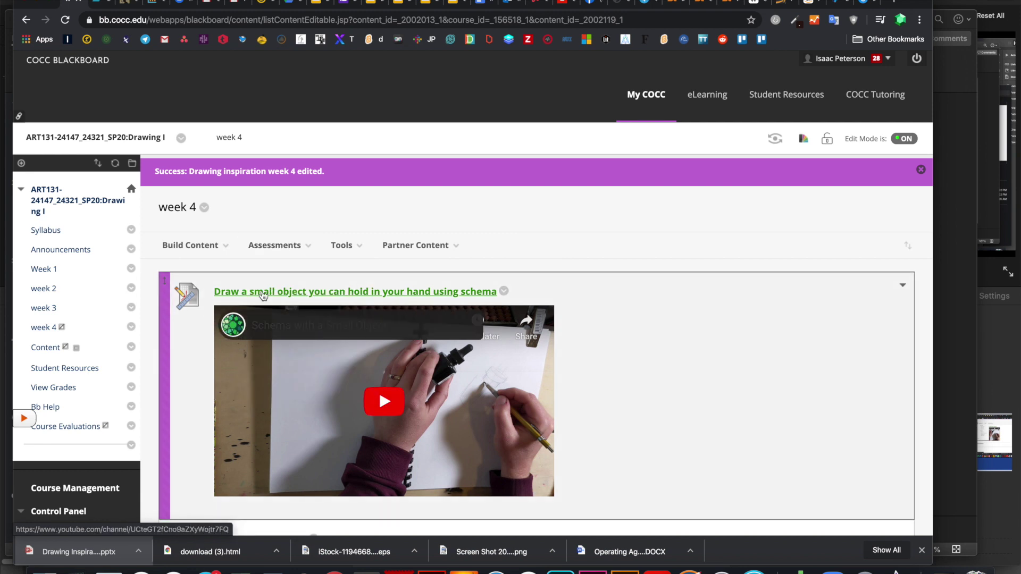
{"action": "left_click", "coordinate": [279, 246]}
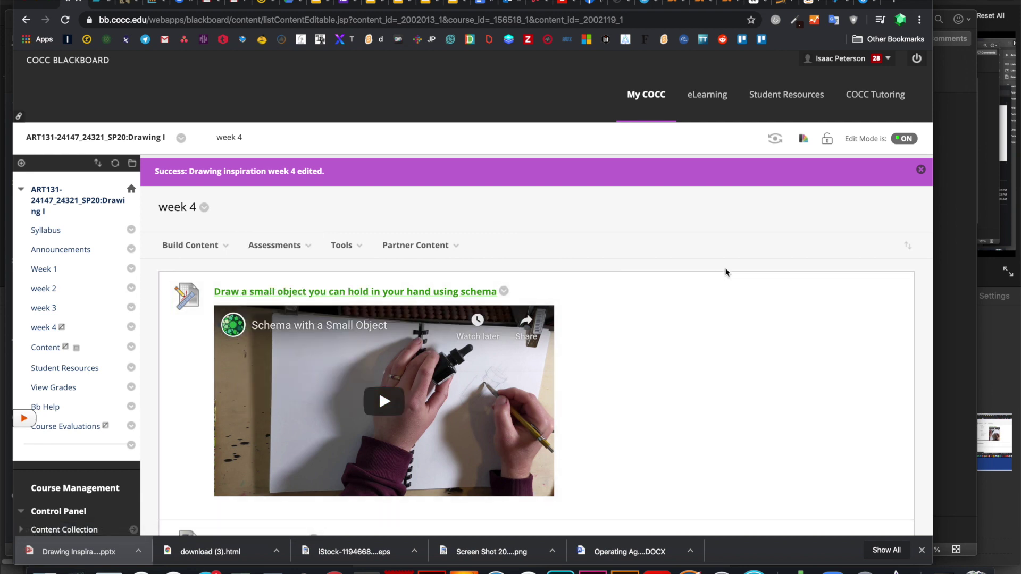
{"action": "scroll", "coordinate": [796, 409], "scroll_direction": "down", "scroll_amount": 5}
{"action": "scroll", "coordinate": [797, 407], "scroll_direction": "down", "scroll_amount": 17}
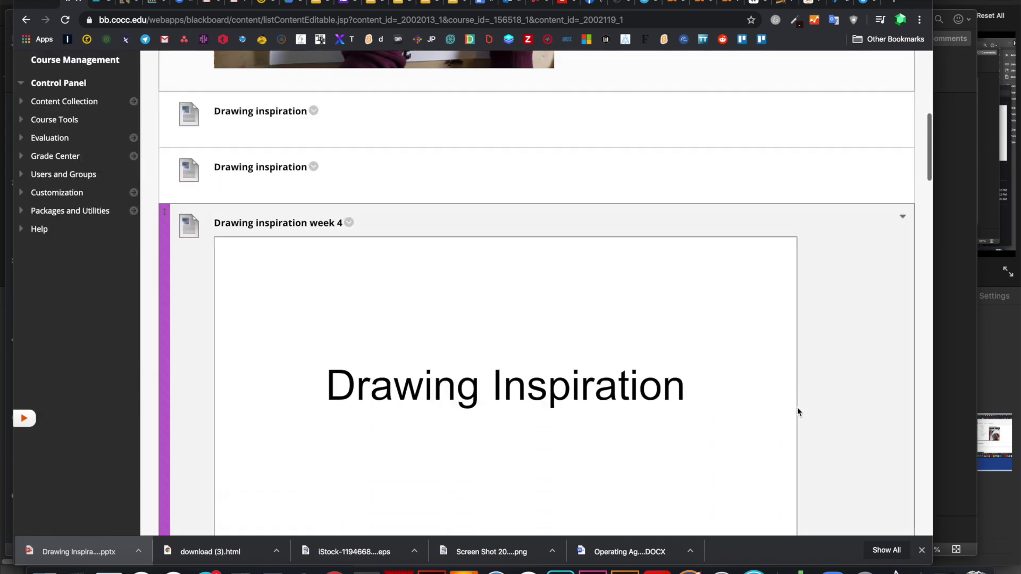
{"action": "scroll", "coordinate": [797, 410], "scroll_direction": "down", "scroll_amount": 5}
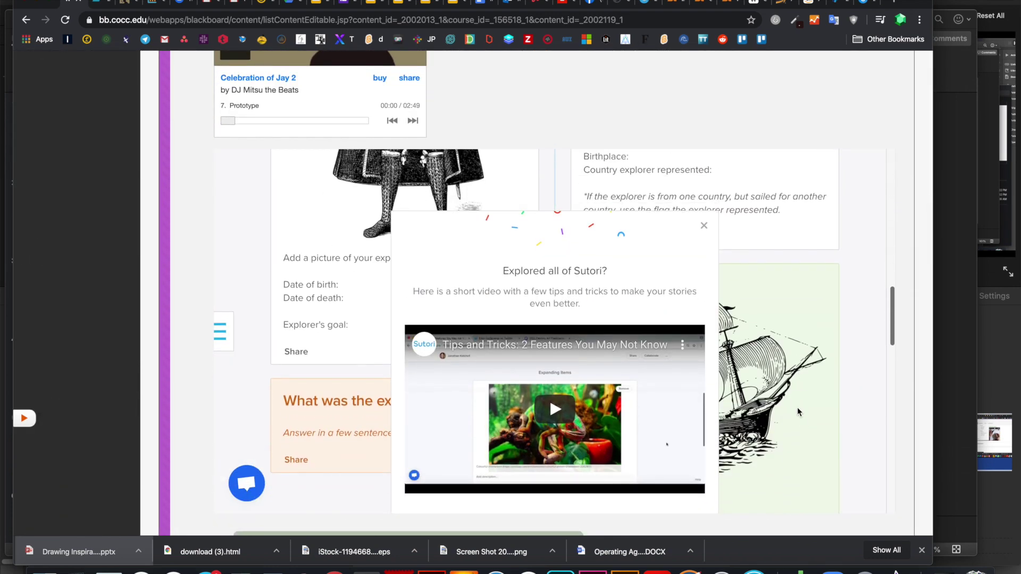
{"action": "scroll", "coordinate": [898, 376], "scroll_direction": "down", "scroll_amount": 1}
{"action": "scroll", "coordinate": [898, 372], "scroll_direction": "down", "scroll_amount": 15}
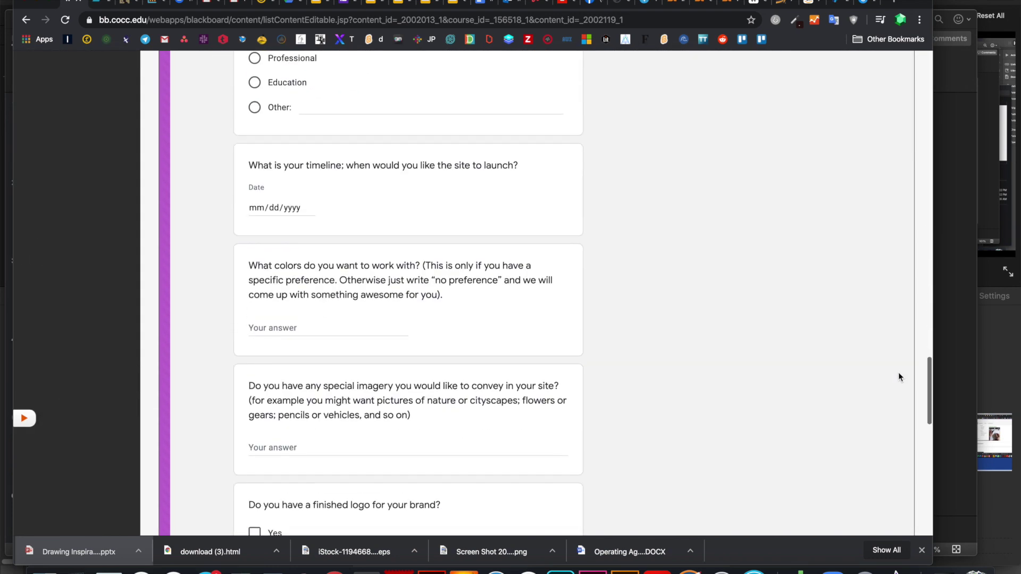
{"action": "scroll", "coordinate": [807, 270], "scroll_direction": "up", "scroll_amount": 10}
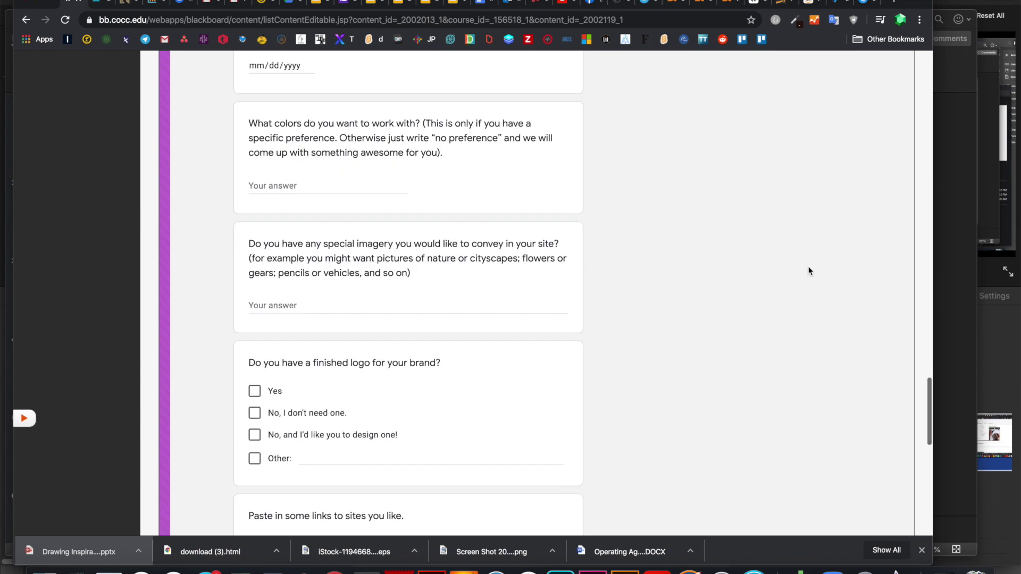
{"action": "scroll", "coordinate": [808, 270], "scroll_direction": "up", "scroll_amount": 3}
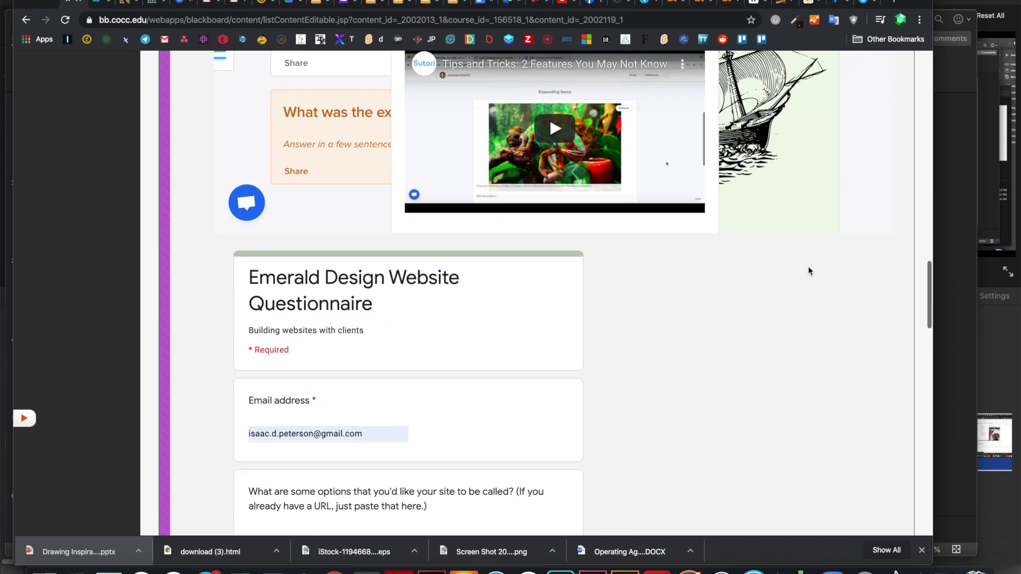
{"action": "scroll", "coordinate": [918, 194], "scroll_direction": "up", "scroll_amount": 7}
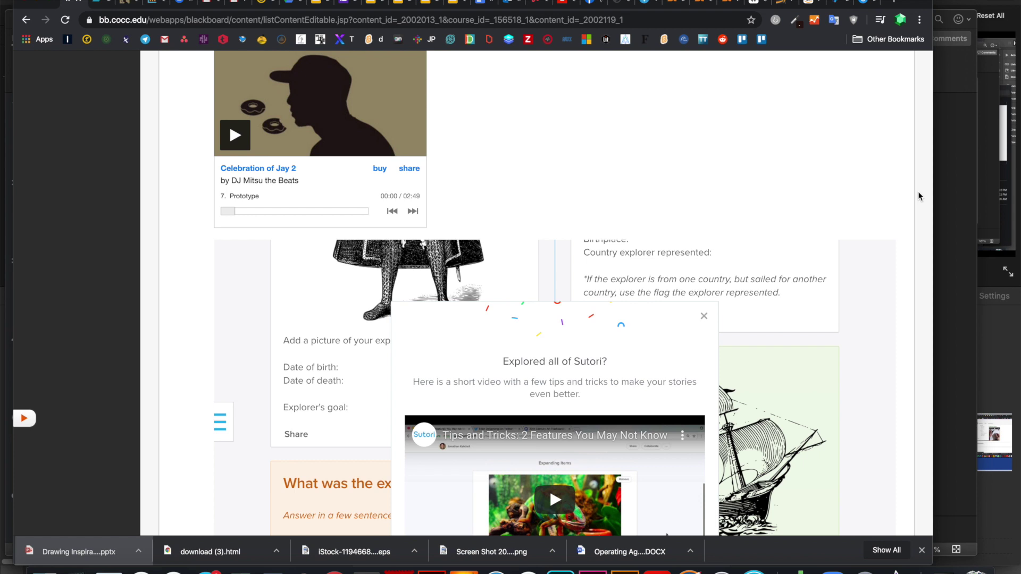
{"action": "scroll", "coordinate": [918, 193], "scroll_direction": "up", "scroll_amount": 12}
{"action": "scroll", "coordinate": [917, 191], "scroll_direction": "down", "scroll_amount": 2}
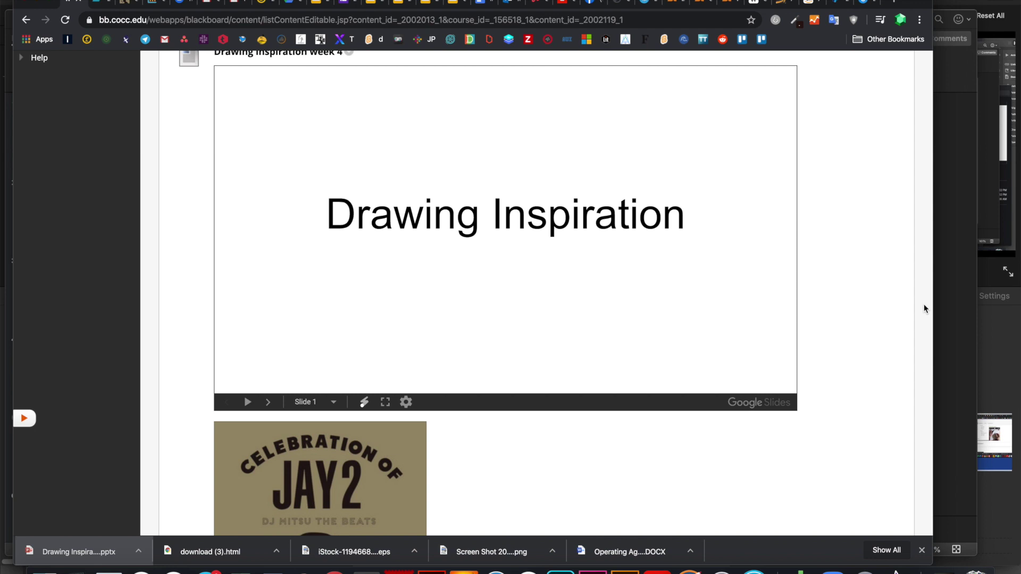
{"action": "scroll", "coordinate": [923, 308], "scroll_direction": "up", "scroll_amount": 15}
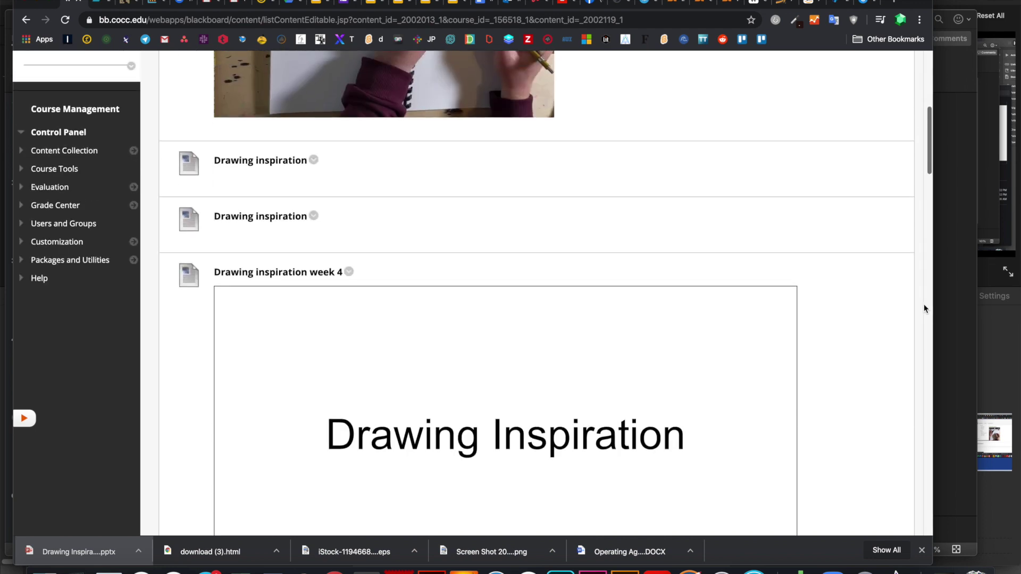